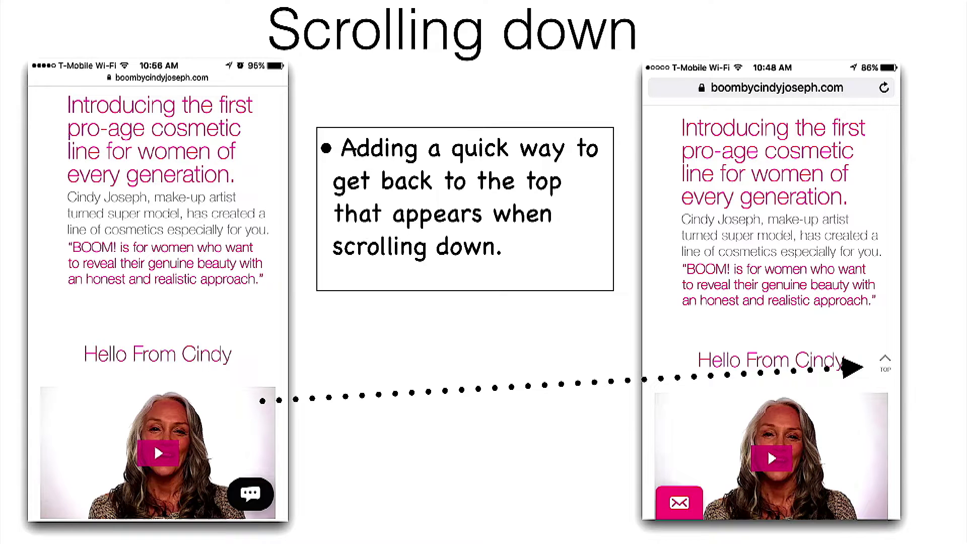
Step: Advance the slideshow past the 'If You Begin Scrolling Up' slide to the Menu slide
{"action": "key", "text": "Right"}
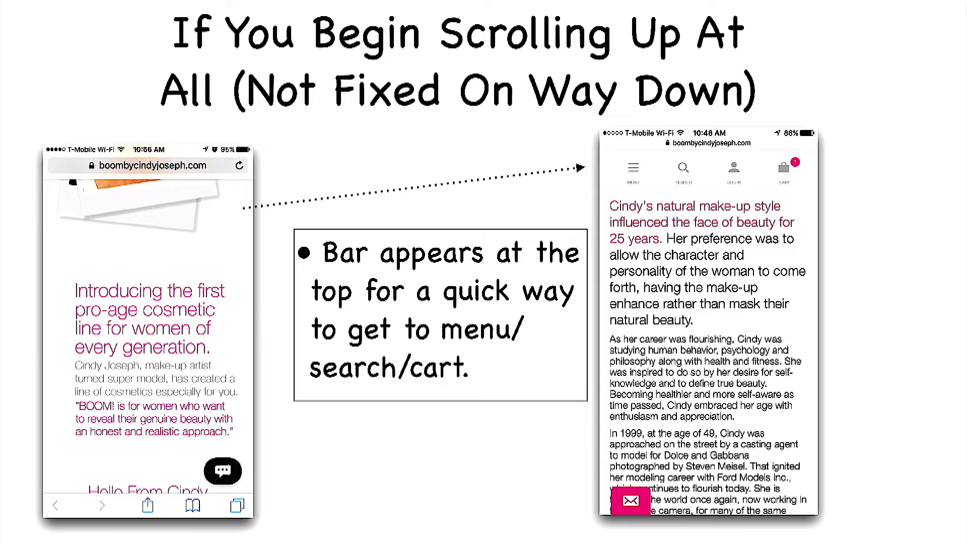
{"action": "key", "text": "Right"}
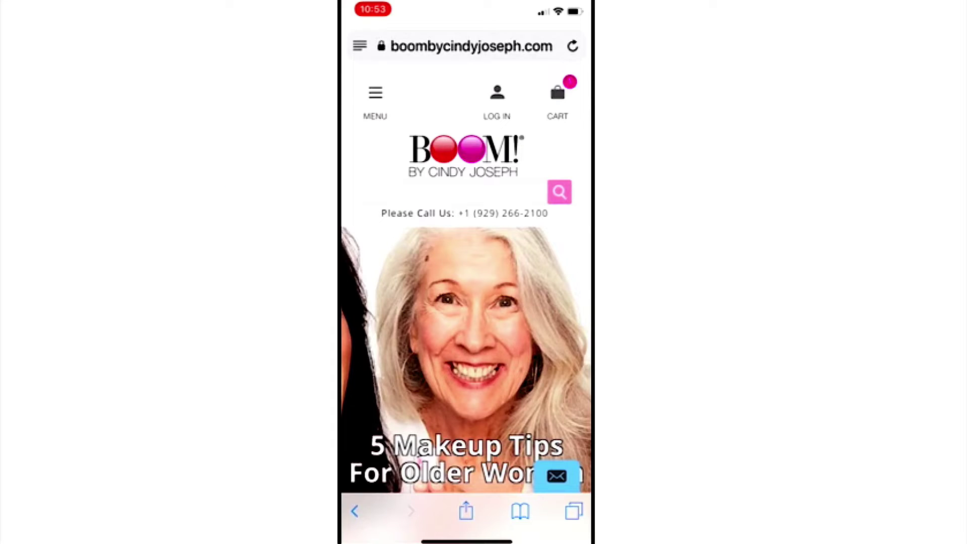
Step: Scroll the makeup tips article, then open and close the site's MENU navigation
{"action": "scroll", "coordinate": [466, 287], "scroll_direction": "down", "scroll_amount": 5}
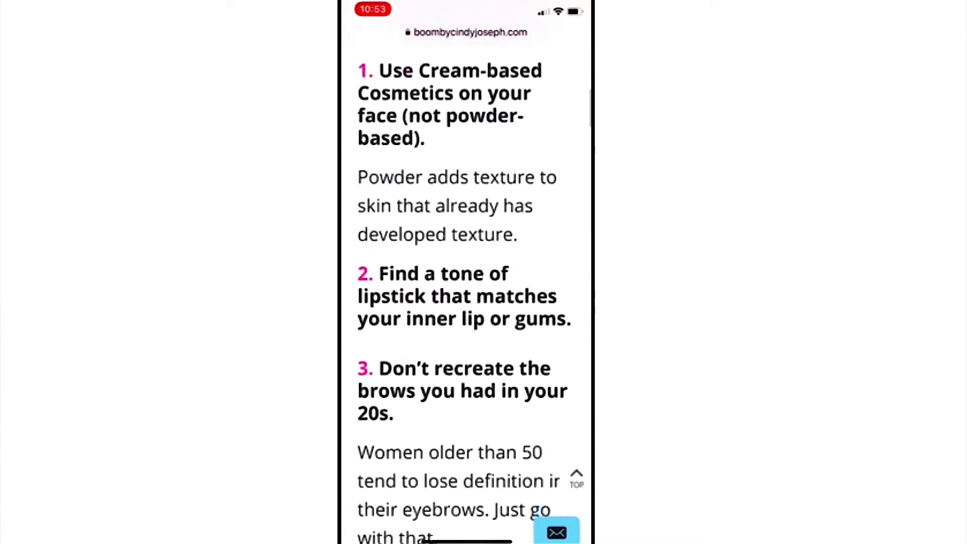
{"action": "scroll", "coordinate": [466, 292], "scroll_direction": "up", "scroll_amount": 15}
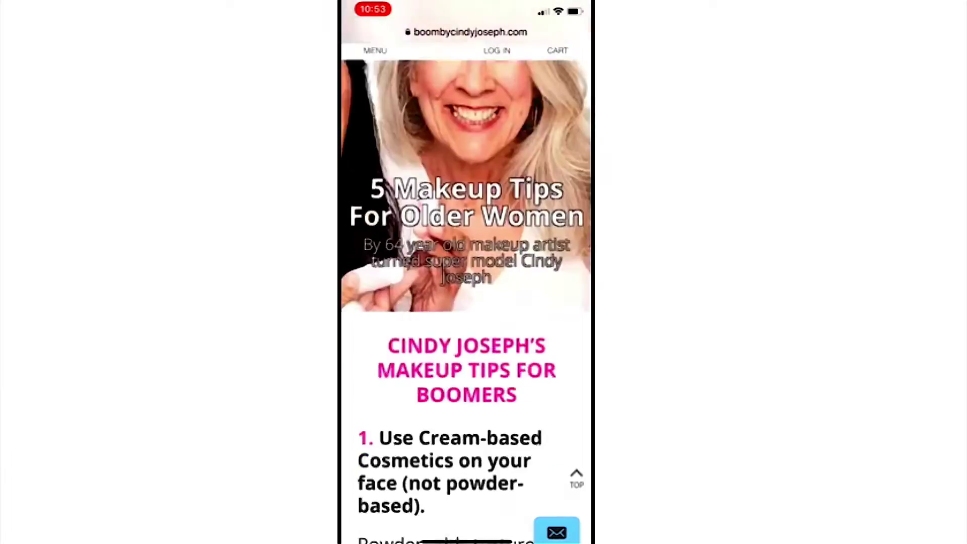
{"action": "scroll", "coordinate": [465, 292], "scroll_direction": "down", "scroll_amount": 15}
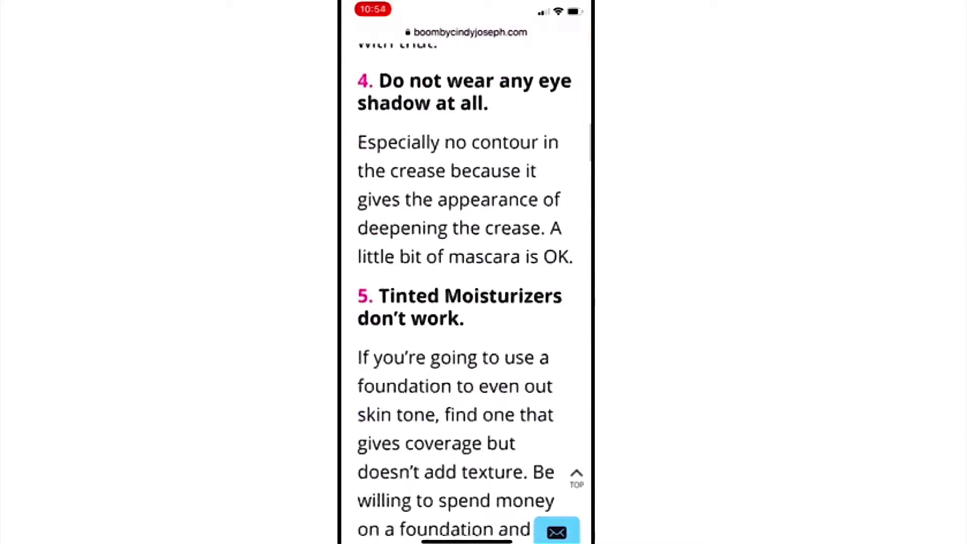
{"action": "scroll", "coordinate": [466, 292], "scroll_direction": "up", "scroll_amount": 2}
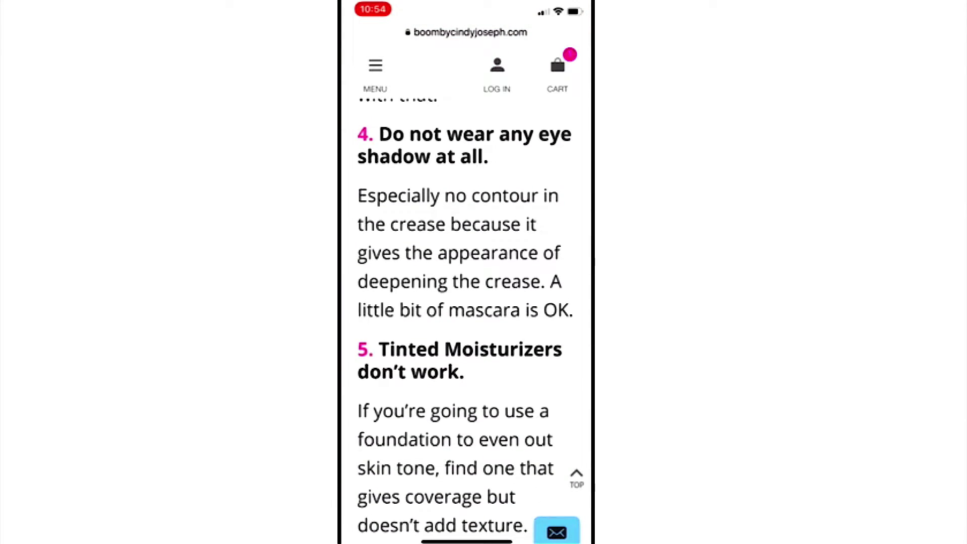
{"action": "left_click", "coordinate": [375, 70]}
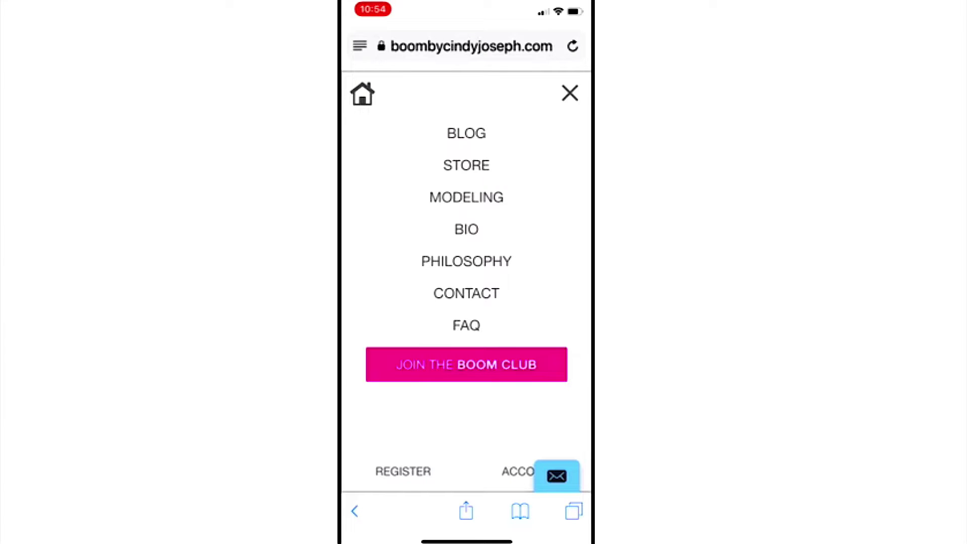
{"action": "left_click", "coordinate": [570, 92]}
Step: Scroll down the article to the Boomstick Color product card
{"action": "scroll", "coordinate": [465, 292], "scroll_direction": "down", "scroll_amount": 15}
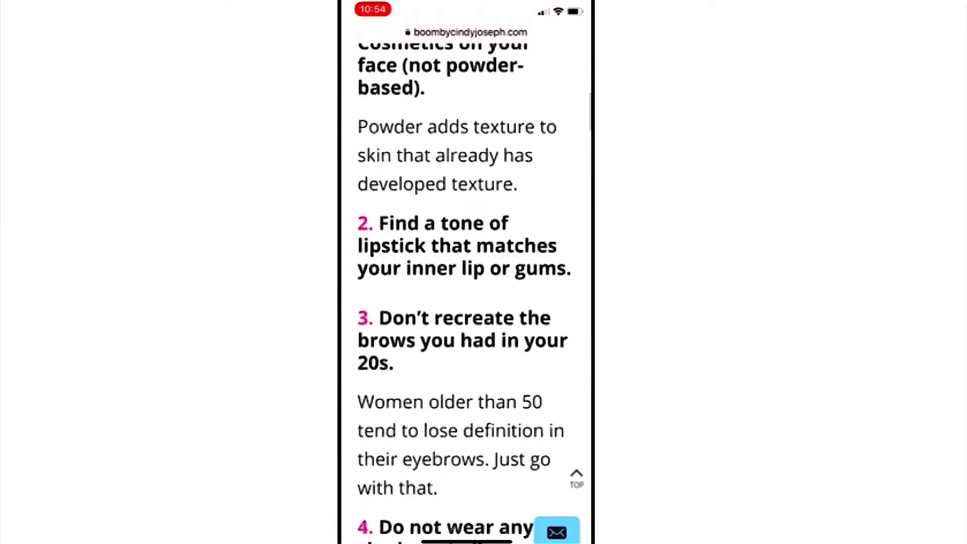
{"action": "scroll", "coordinate": [466, 292], "scroll_direction": "down", "scroll_amount": 15}
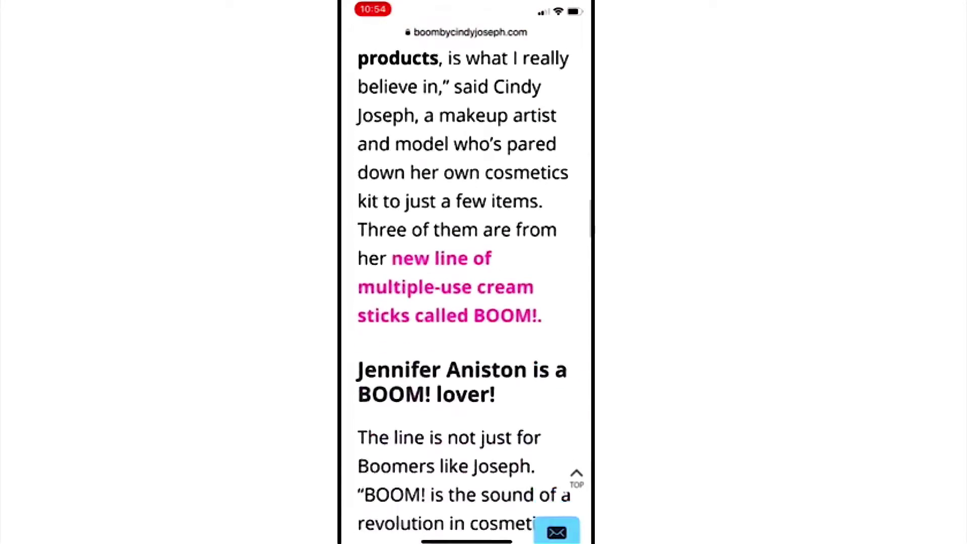
{"action": "scroll", "coordinate": [466, 292], "scroll_direction": "down", "scroll_amount": 8}
{"action": "scroll", "coordinate": [466, 292], "scroll_direction": "up", "scroll_amount": 15}
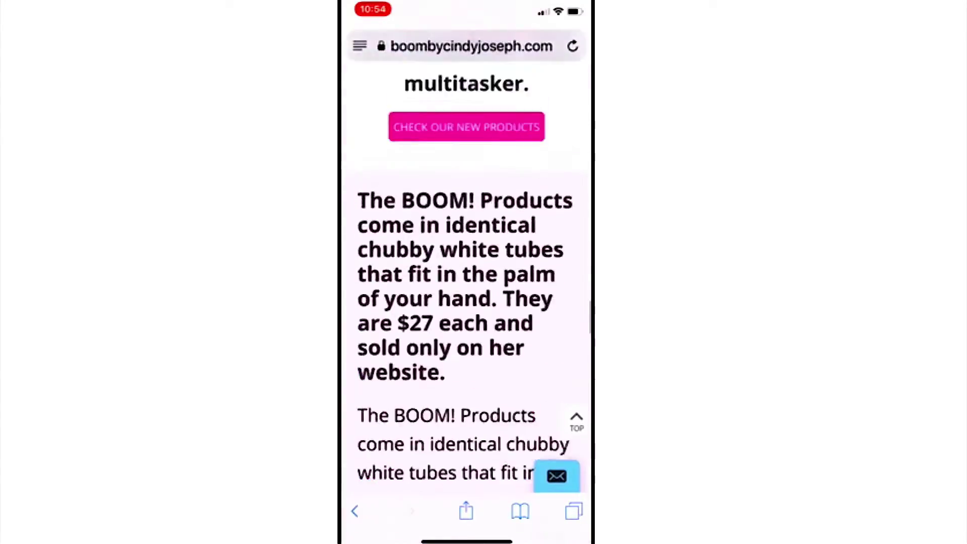
{"action": "scroll", "coordinate": [466, 292], "scroll_direction": "down", "scroll_amount": 15}
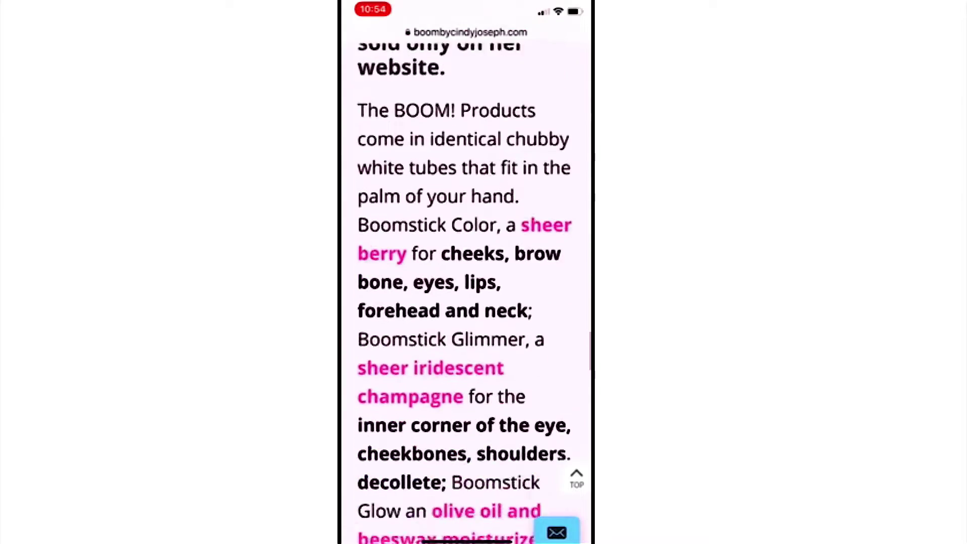
{"action": "scroll", "coordinate": [465, 292], "scroll_direction": "down", "scroll_amount": 20}
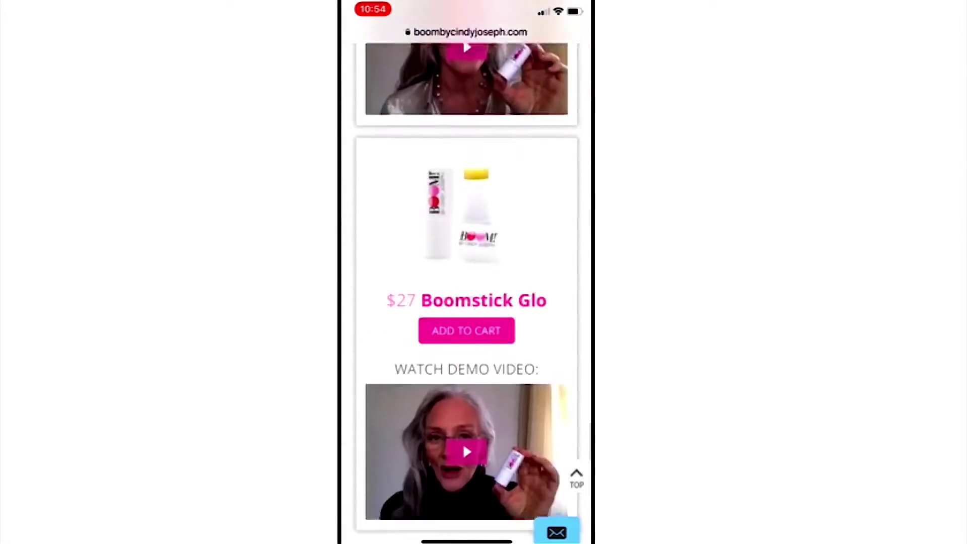
{"action": "scroll", "coordinate": [465, 292], "scroll_direction": "down", "scroll_amount": 3}
{"action": "scroll", "coordinate": [466, 292], "scroll_direction": "up", "scroll_amount": 15}
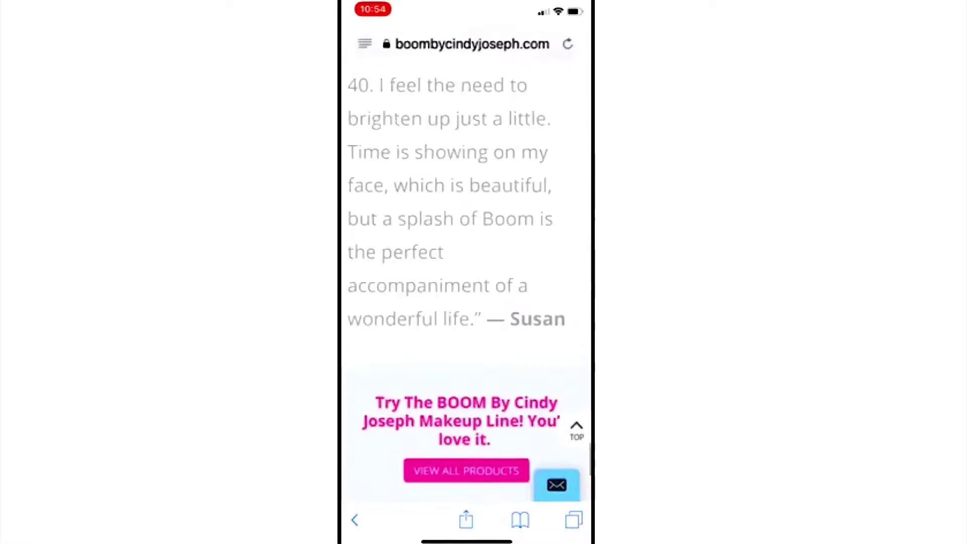
{"action": "scroll", "coordinate": [465, 292], "scroll_direction": "up", "scroll_amount": 2}
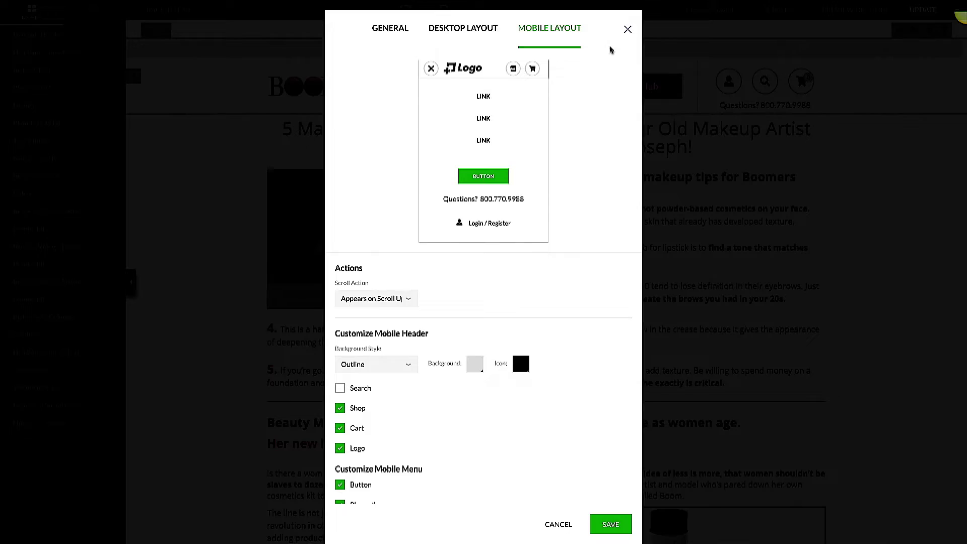
Step: Close the header settings and reopen them on the Mobile Layout tab
{"action": "left_click", "coordinate": [628, 31]}
{"action": "scroll", "coordinate": [573, 158], "scroll_direction": "down", "scroll_amount": 15}
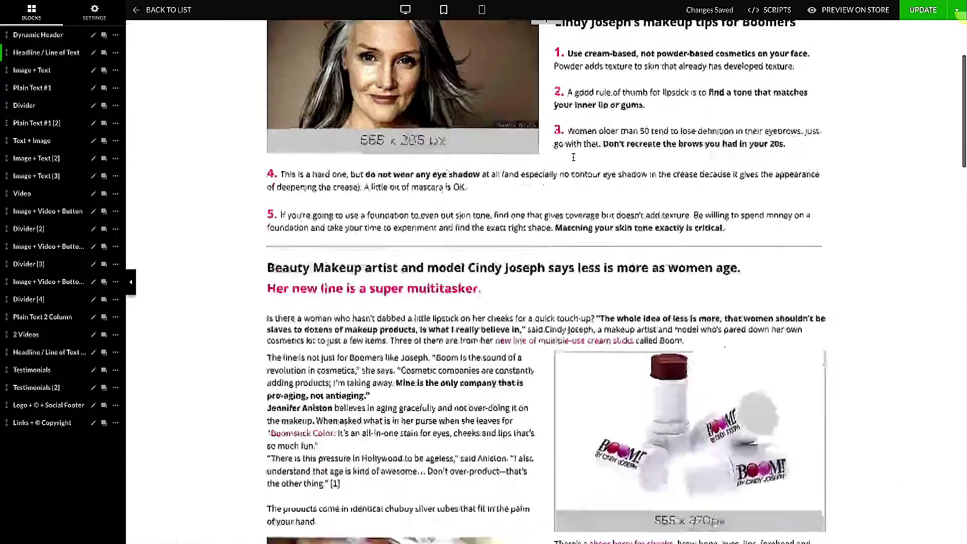
{"action": "scroll", "coordinate": [572, 158], "scroll_direction": "up", "scroll_amount": 15}
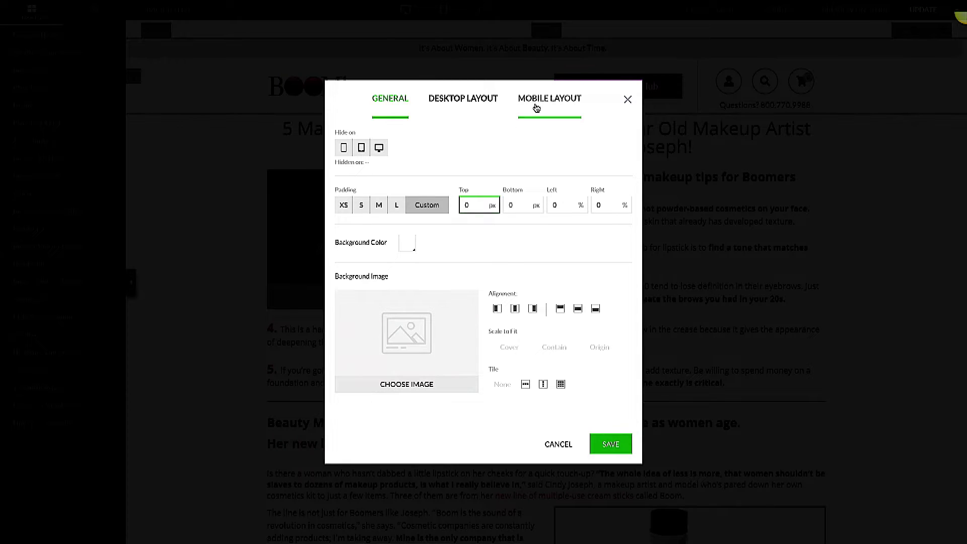
{"action": "left_click", "coordinate": [536, 109]}
{"action": "scroll", "coordinate": [446, 344], "scroll_direction": "down", "scroll_amount": 3}
Step: Toggle the Shop icon off and back on, then save the mobile header with Shop, Cart and Logo
{"action": "left_click", "coordinate": [366, 353]}
{"action": "scroll", "coordinate": [378, 342], "scroll_direction": "up", "scroll_amount": 3}
{"action": "scroll", "coordinate": [391, 377], "scroll_direction": "down", "scroll_amount": 3}
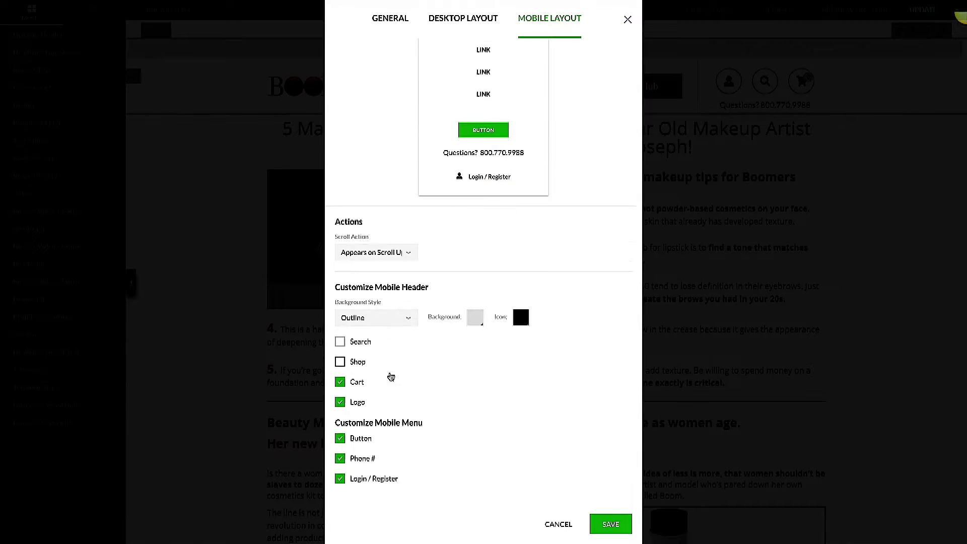
{"action": "left_click", "coordinate": [350, 349]}
{"action": "scroll", "coordinate": [378, 302], "scroll_direction": "up", "scroll_amount": 3}
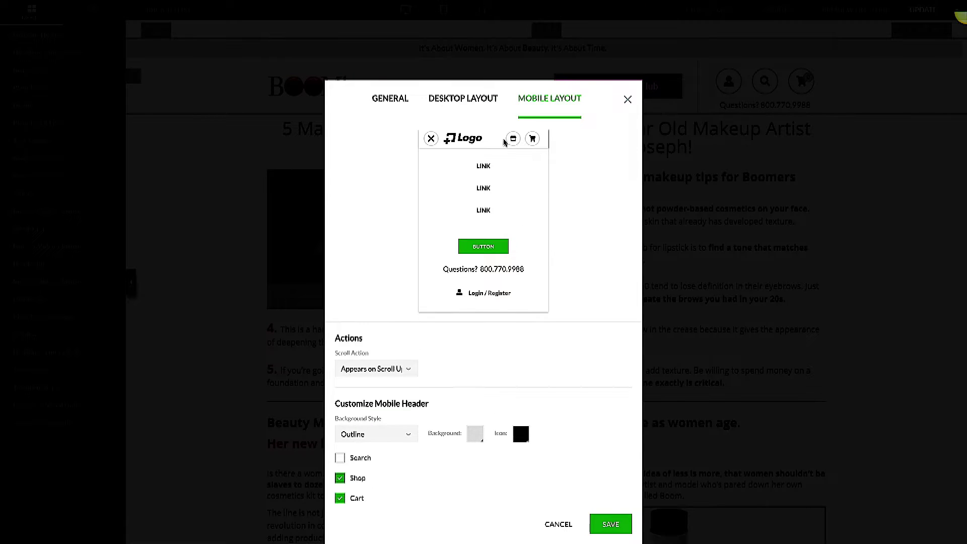
{"action": "scroll", "coordinate": [423, 279], "scroll_direction": "down", "scroll_amount": 3}
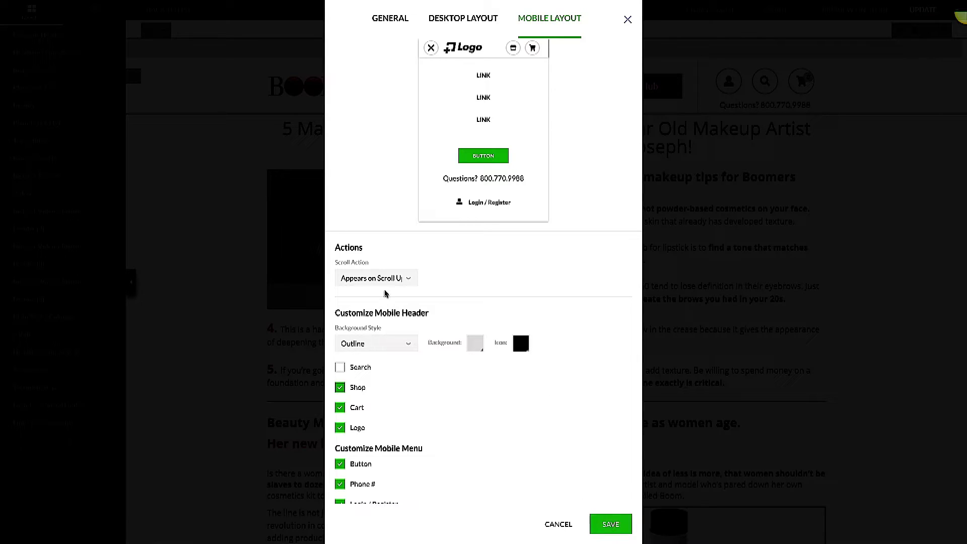
{"action": "left_click", "coordinate": [610, 524]}
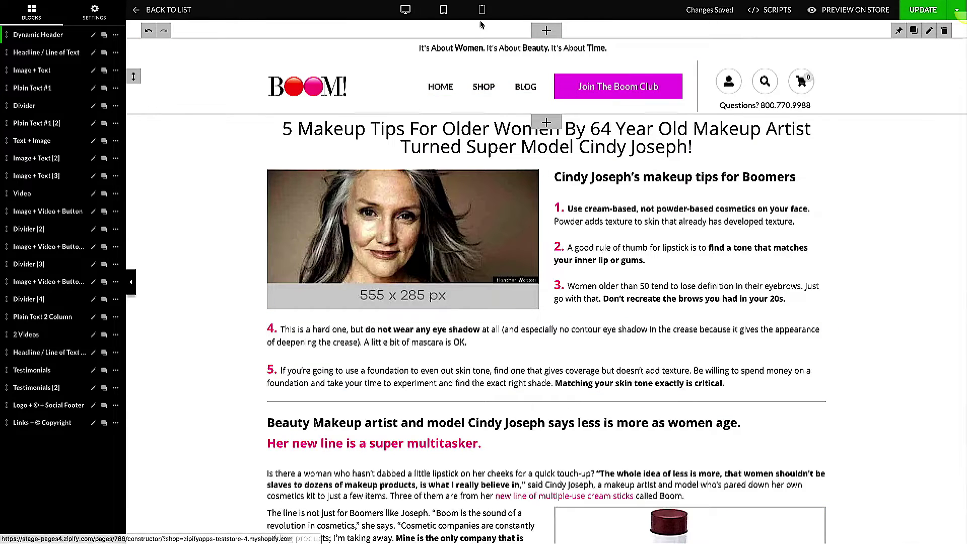
{"action": "left_click", "coordinate": [478, 18]}
{"action": "scroll", "coordinate": [472, 268], "scroll_direction": "down", "scroll_amount": 8}
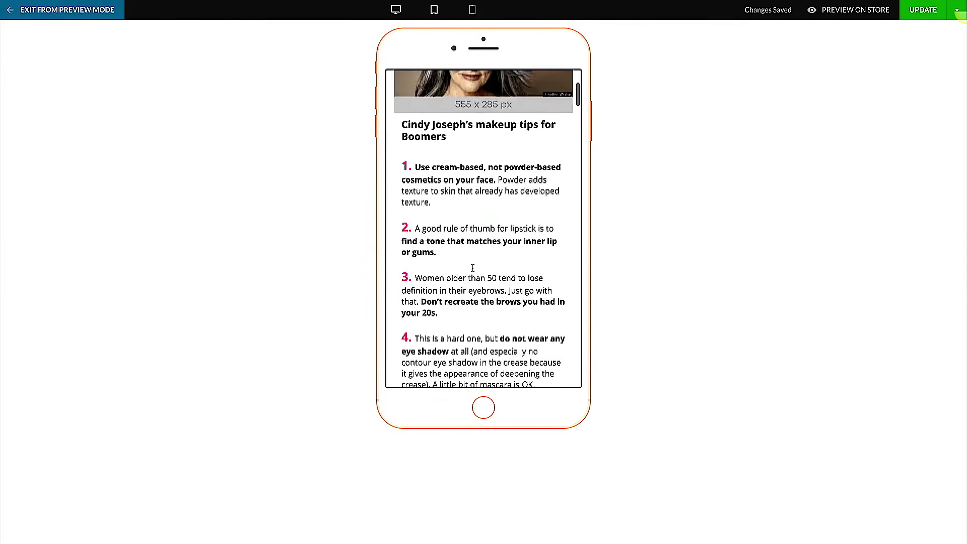
{"action": "scroll", "coordinate": [472, 267], "scroll_direction": "down", "scroll_amount": 5}
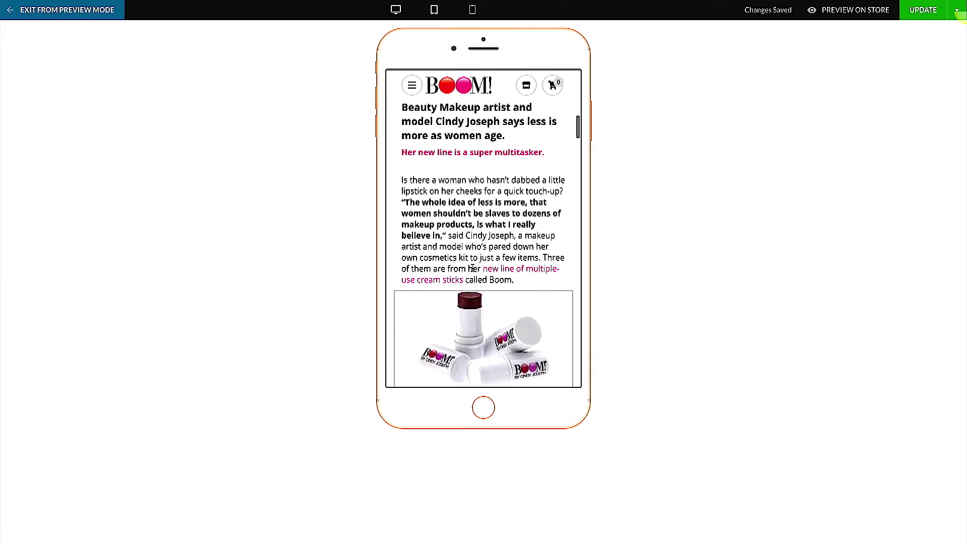
{"action": "scroll", "coordinate": [472, 267], "scroll_direction": "down", "scroll_amount": 6}
{"action": "scroll", "coordinate": [472, 269], "scroll_direction": "up", "scroll_amount": 3}
{"action": "scroll", "coordinate": [473, 270], "scroll_direction": "down", "scroll_amount": 5}
{"action": "scroll", "coordinate": [472, 269], "scroll_direction": "up", "scroll_amount": 10}
{"action": "scroll", "coordinate": [473, 271], "scroll_direction": "down", "scroll_amount": 2}
{"action": "scroll", "coordinate": [473, 270], "scroll_direction": "up", "scroll_amount": 4}
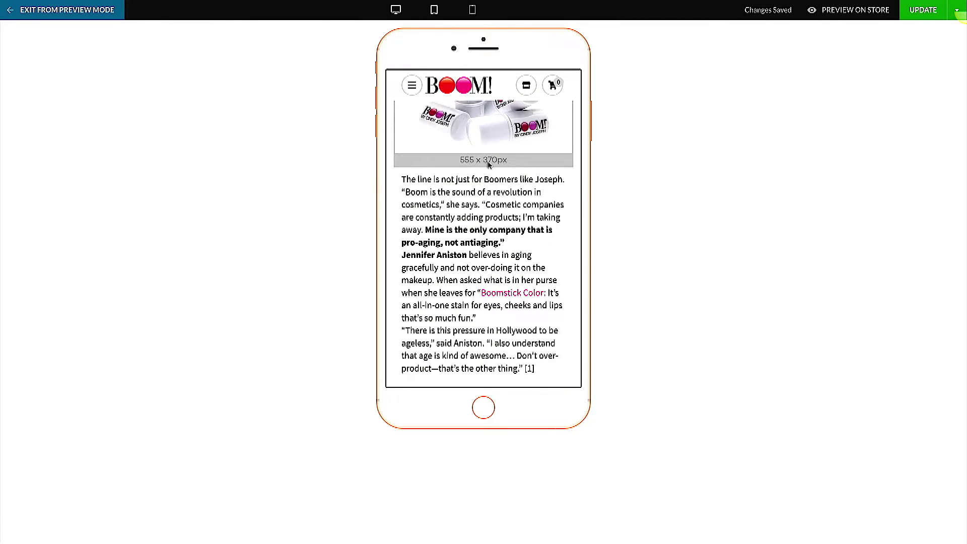
{"action": "mouse_move", "coordinate": [92, 6]}
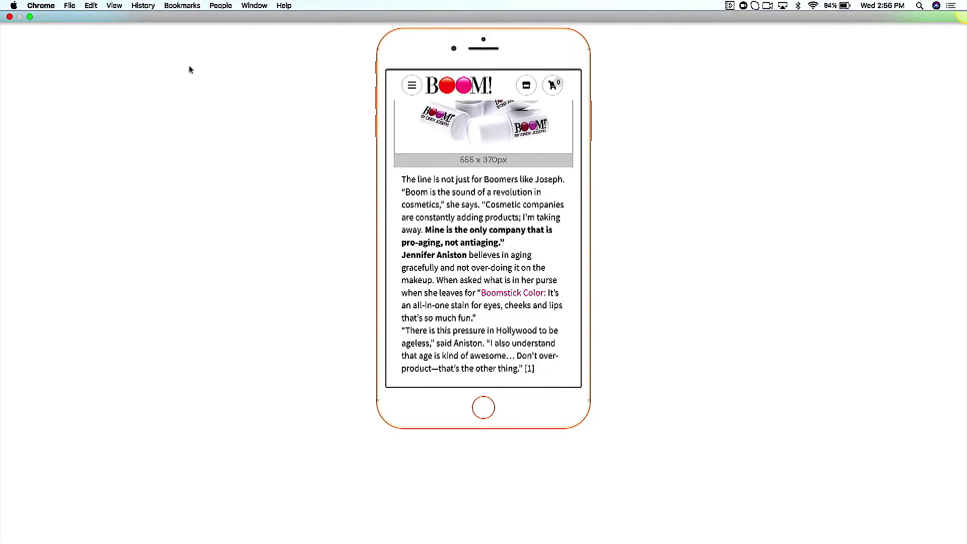
{"action": "left_click", "coordinate": [41, 11]}
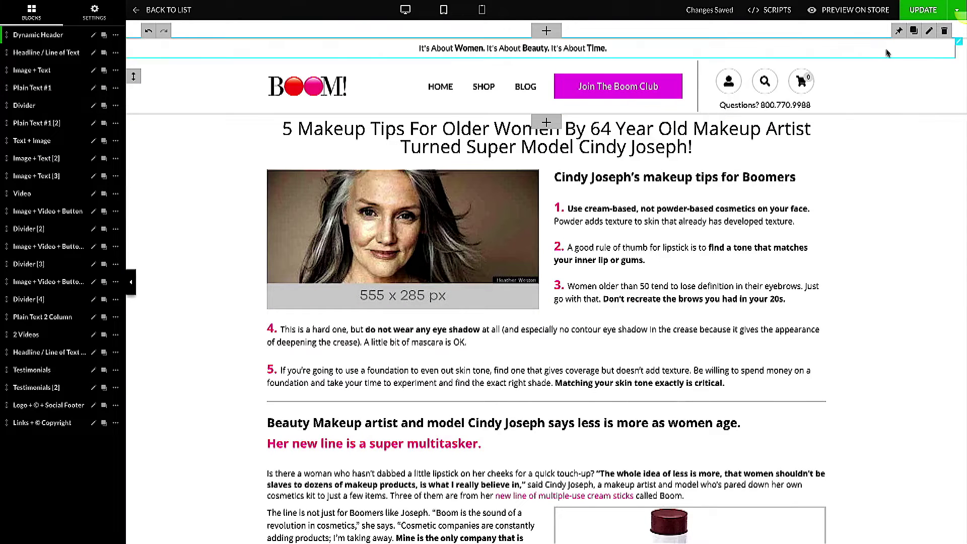
Step: Show the Dynamic Header's Mobile Layout checkboxes: Shop, Cart and Logo on, Search off
{"action": "left_click", "coordinate": [929, 31]}
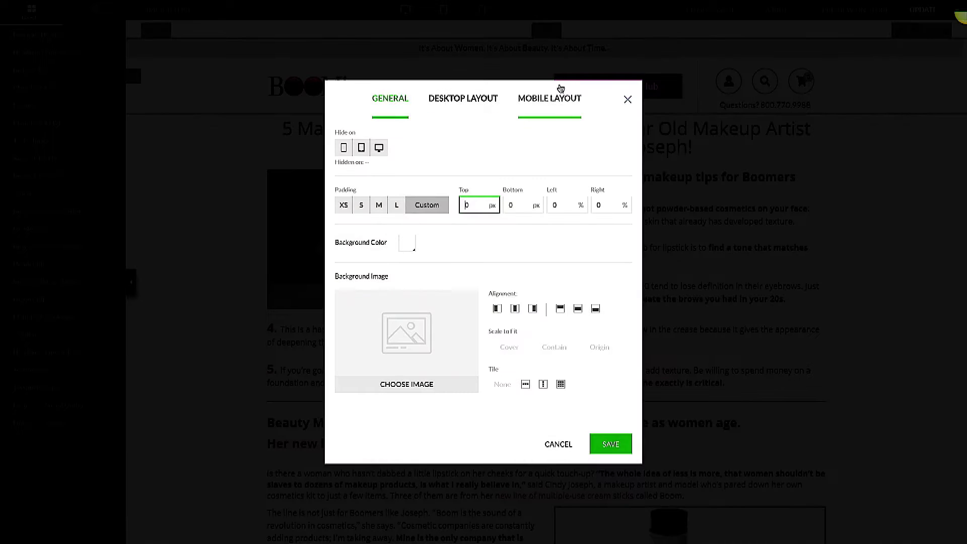
{"action": "left_click", "coordinate": [549, 98]}
{"action": "scroll", "coordinate": [397, 322], "scroll_direction": "down", "scroll_amount": 2}
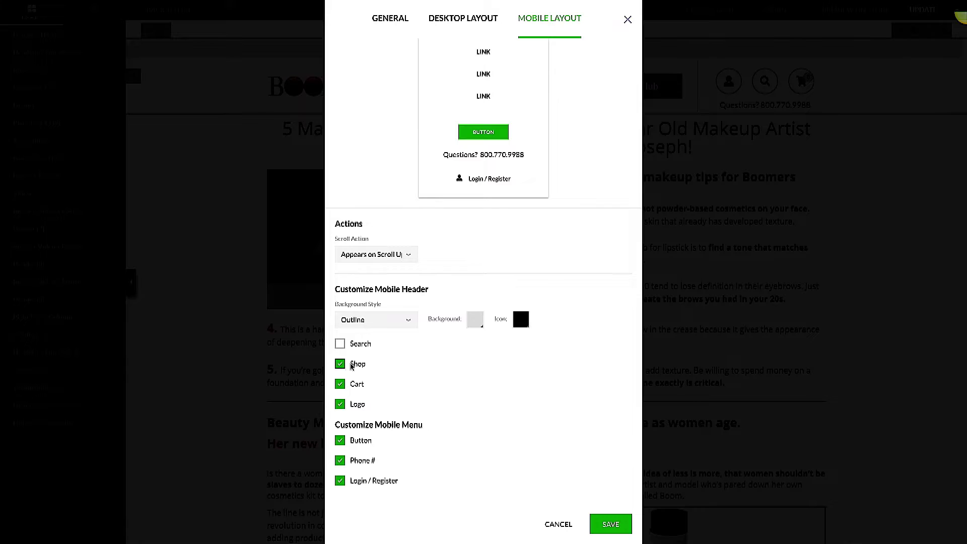
{"action": "scroll", "coordinate": [403, 371], "scroll_direction": "down", "scroll_amount": 1}
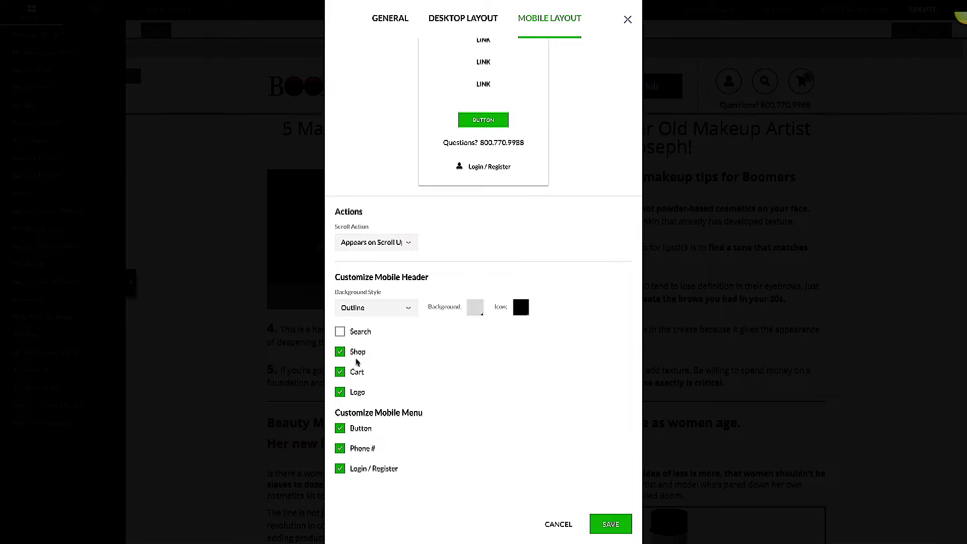
{"action": "scroll", "coordinate": [396, 335], "scroll_direction": "up", "scroll_amount": 5}
{"action": "scroll", "coordinate": [437, 322], "scroll_direction": "down", "scroll_amount": 5}
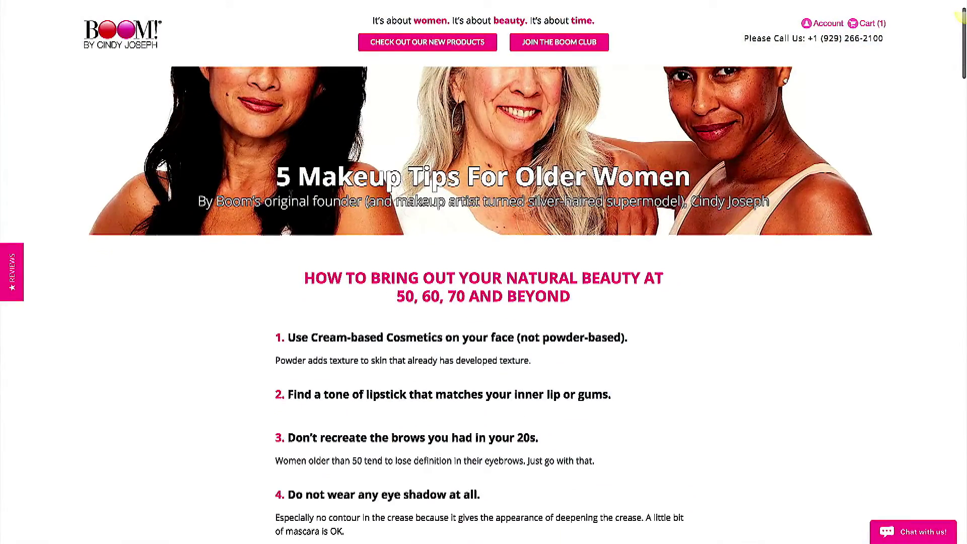
{"action": "scroll", "coordinate": [291, 198], "scroll_direction": "down", "scroll_amount": 3}
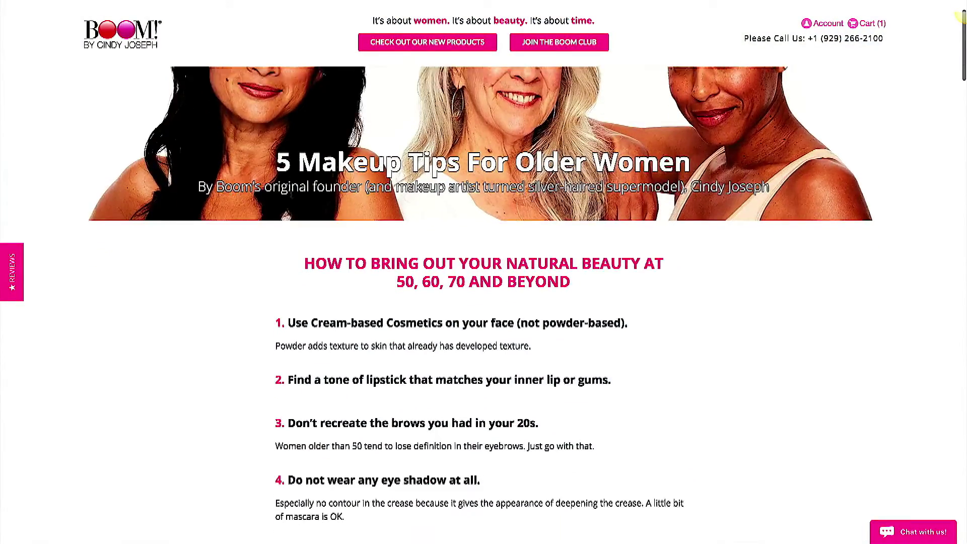
{"action": "scroll", "coordinate": [291, 198], "scroll_direction": "down", "scroll_amount": 12}
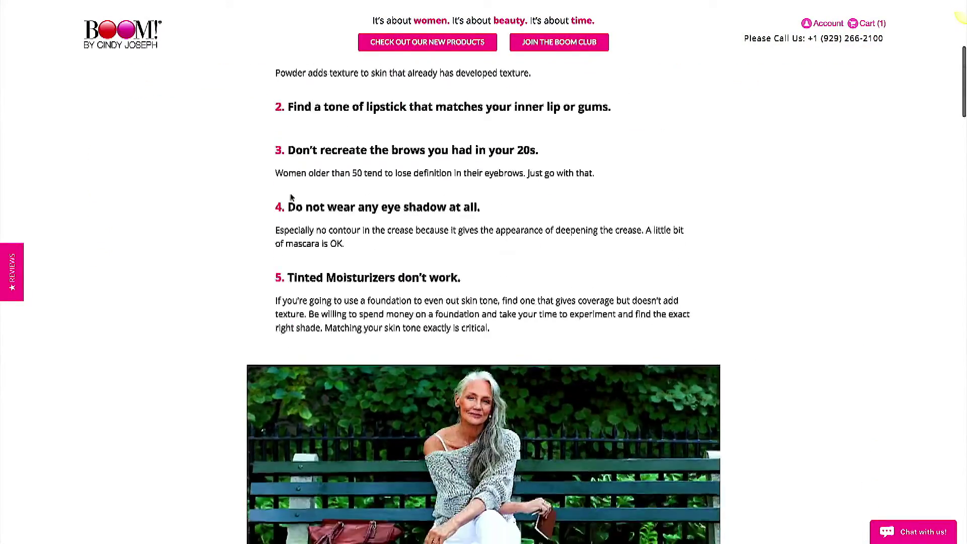
{"action": "scroll", "coordinate": [291, 197], "scroll_direction": "down", "scroll_amount": 12}
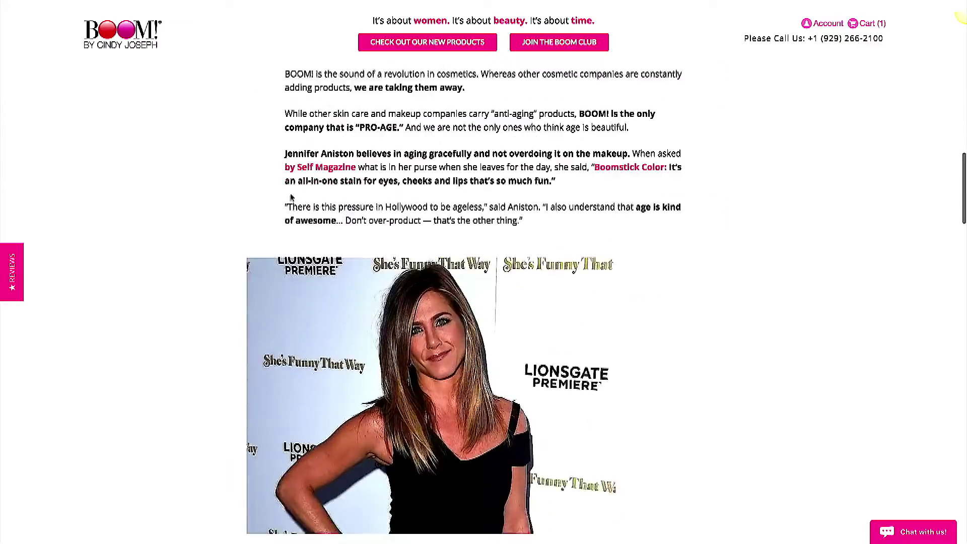
{"action": "scroll", "coordinate": [291, 198], "scroll_direction": "down", "scroll_amount": 20}
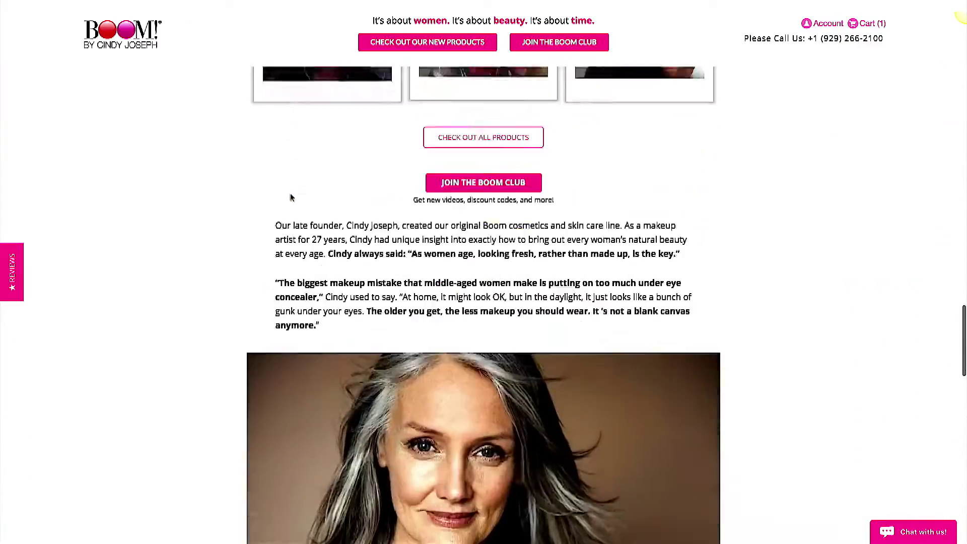
{"action": "scroll", "coordinate": [291, 198], "scroll_direction": "up", "scroll_amount": 17}
{"action": "scroll", "coordinate": [291, 198], "scroll_direction": "up", "scroll_amount": 20}
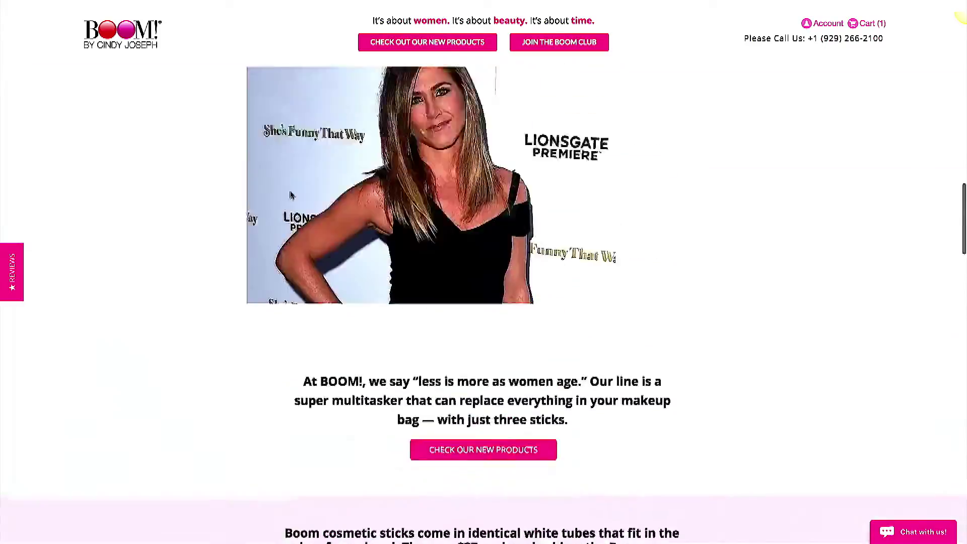
{"action": "scroll", "coordinate": [291, 193], "scroll_direction": "up", "scroll_amount": 5}
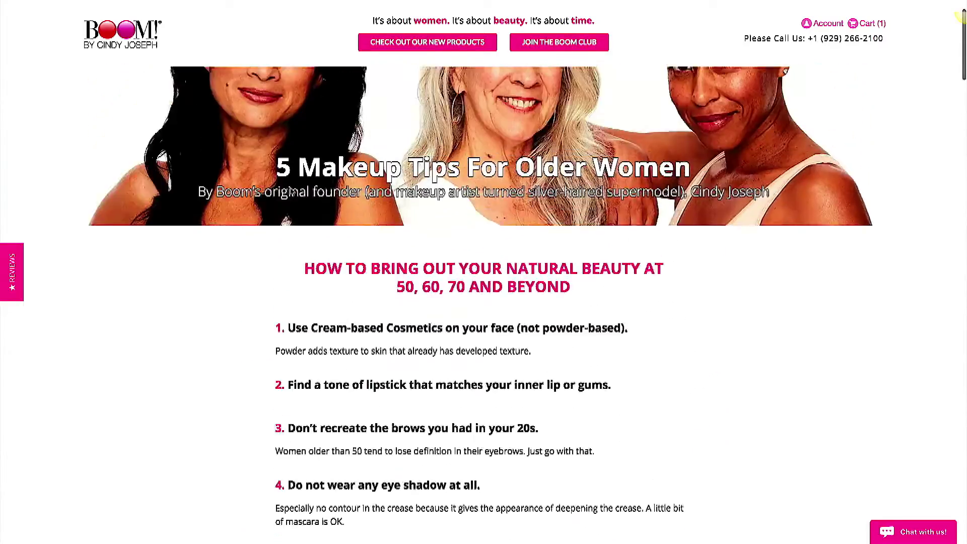
{"action": "scroll", "coordinate": [412, 115], "scroll_direction": "down", "scroll_amount": 10}
{"action": "scroll", "coordinate": [412, 115], "scroll_direction": "down", "scroll_amount": 12}
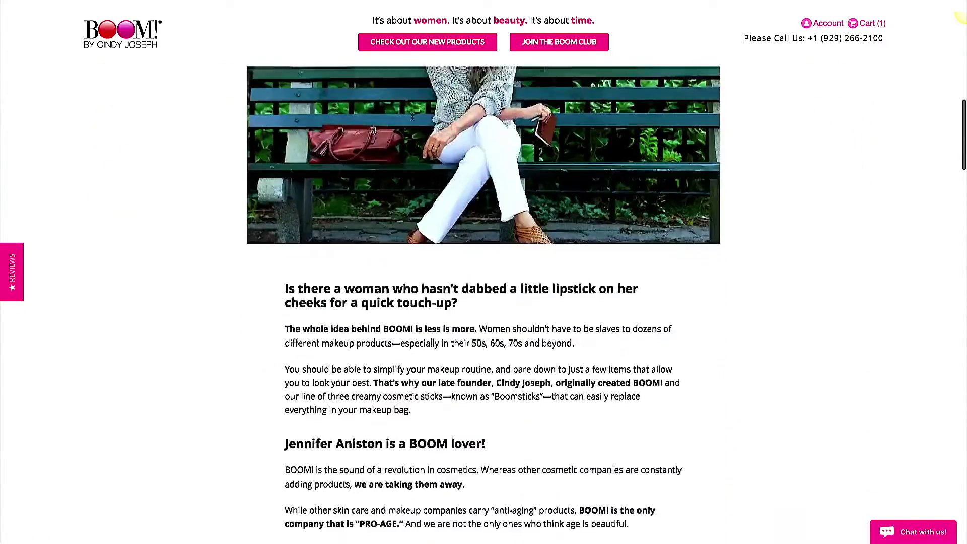
{"action": "scroll", "coordinate": [413, 116], "scroll_direction": "down", "scroll_amount": 7}
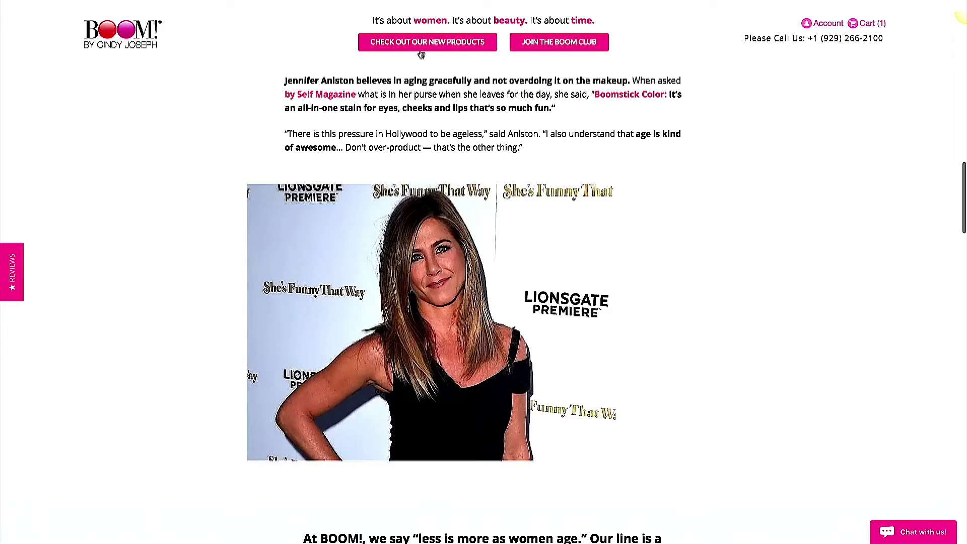
{"action": "scroll", "coordinate": [421, 109], "scroll_direction": "down", "scroll_amount": 15}
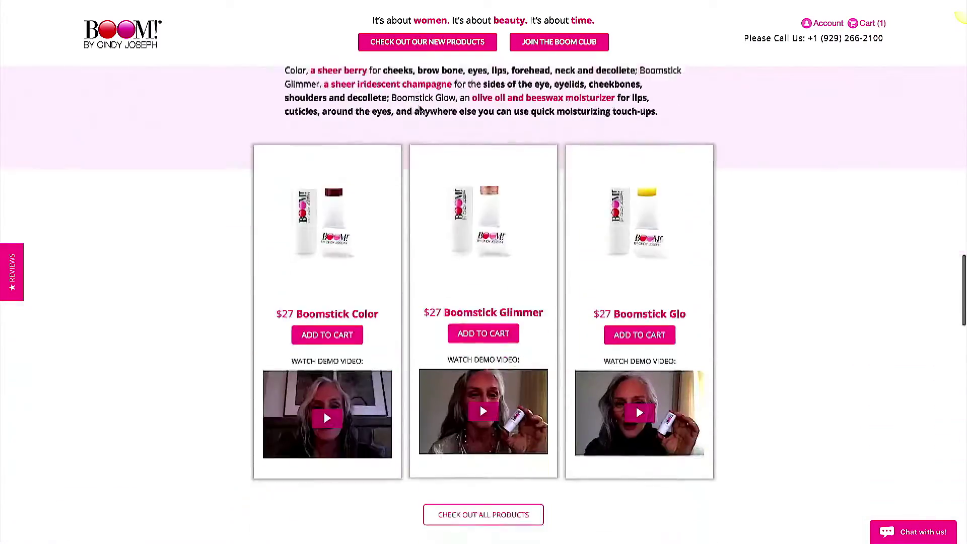
{"action": "scroll", "coordinate": [420, 110], "scroll_direction": "down", "scroll_amount": 12}
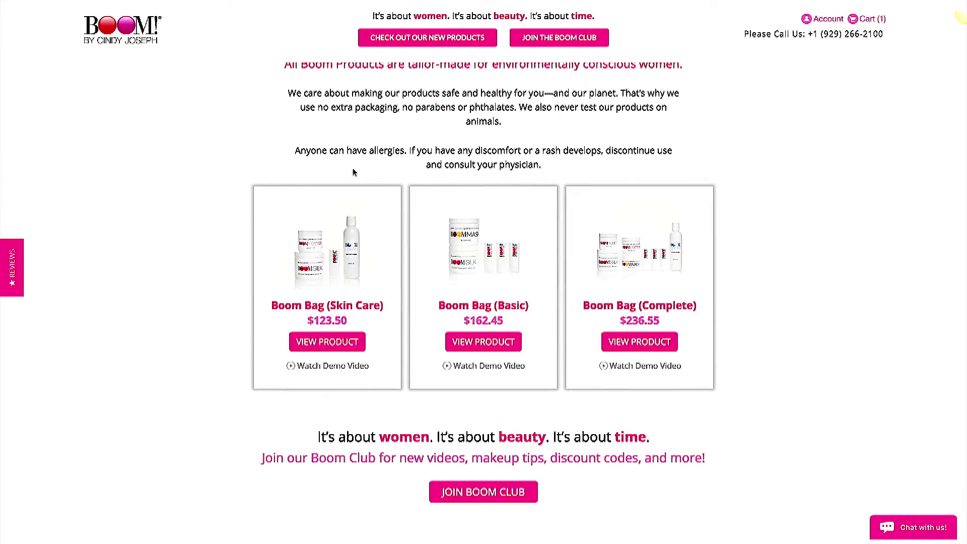
{"action": "scroll", "coordinate": [353, 171], "scroll_direction": "up", "scroll_amount": 20}
{"action": "scroll", "coordinate": [353, 172], "scroll_direction": "up", "scroll_amount": 10}
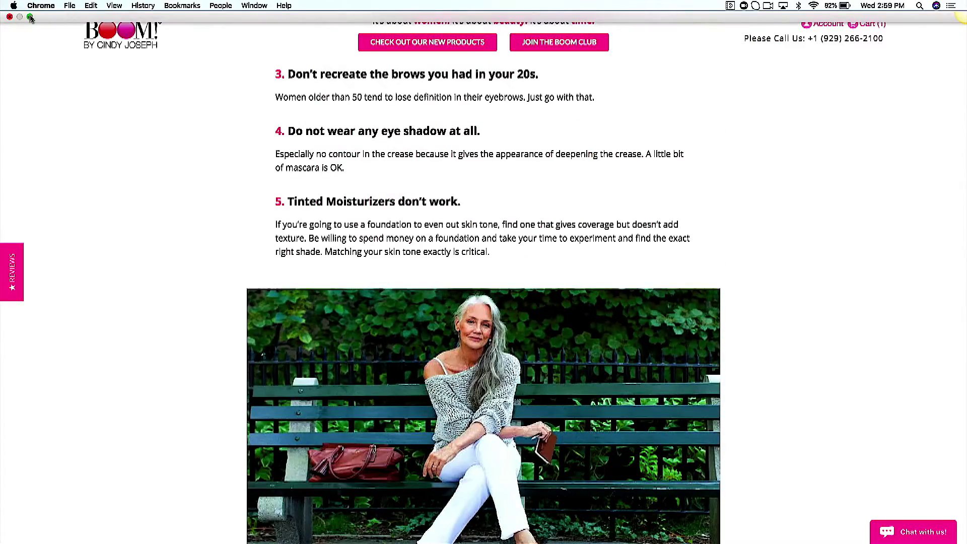
Step: Exit full screen and highlight the ARPU $1.47 to $1.67, 93% confidence and BOOM Club results
{"action": "left_click", "coordinate": [30, 17]}
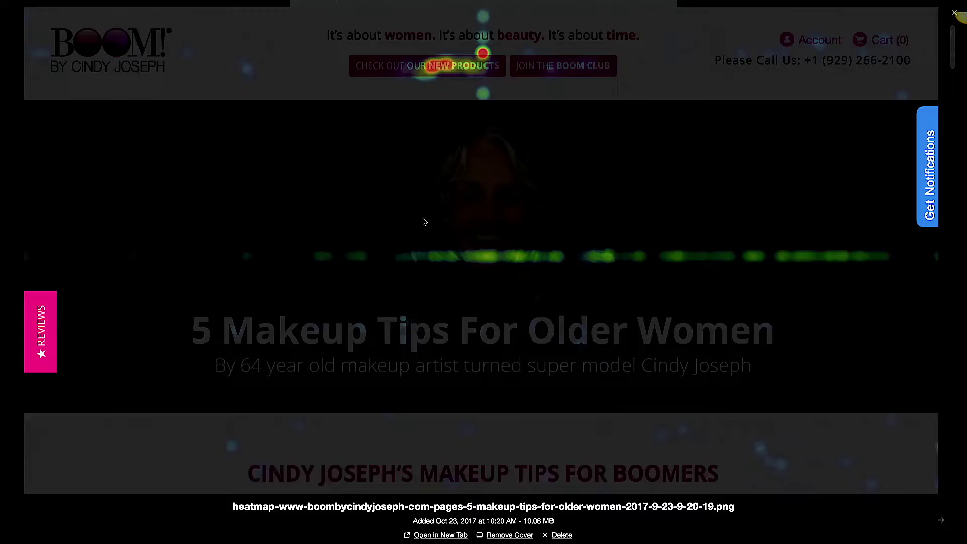
{"action": "scroll", "coordinate": [424, 221], "scroll_direction": "down", "scroll_amount": 14}
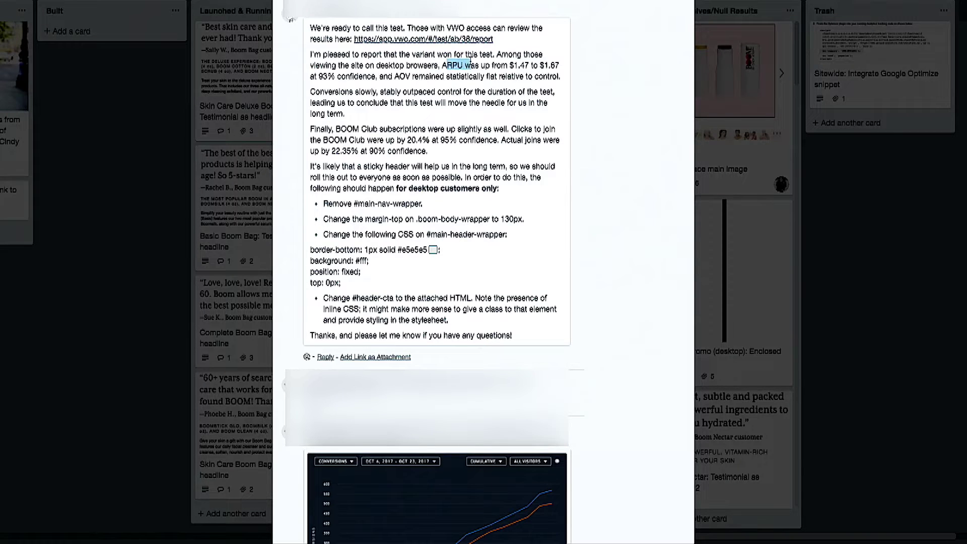
{"action": "left_click_drag", "start_coordinate": [508, 66], "coordinate": [520, 67]}
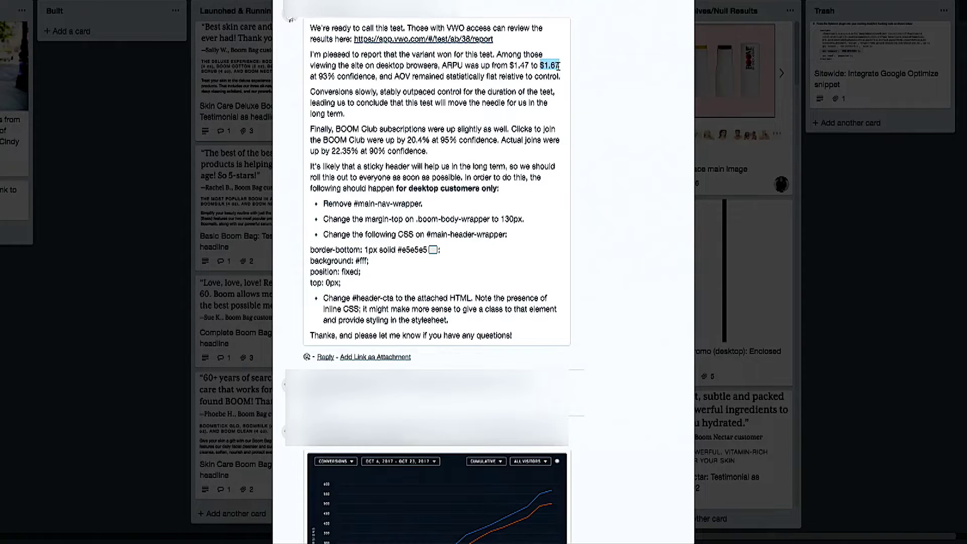
{"action": "left_click_drag", "start_coordinate": [314, 74], "coordinate": [364, 80]}
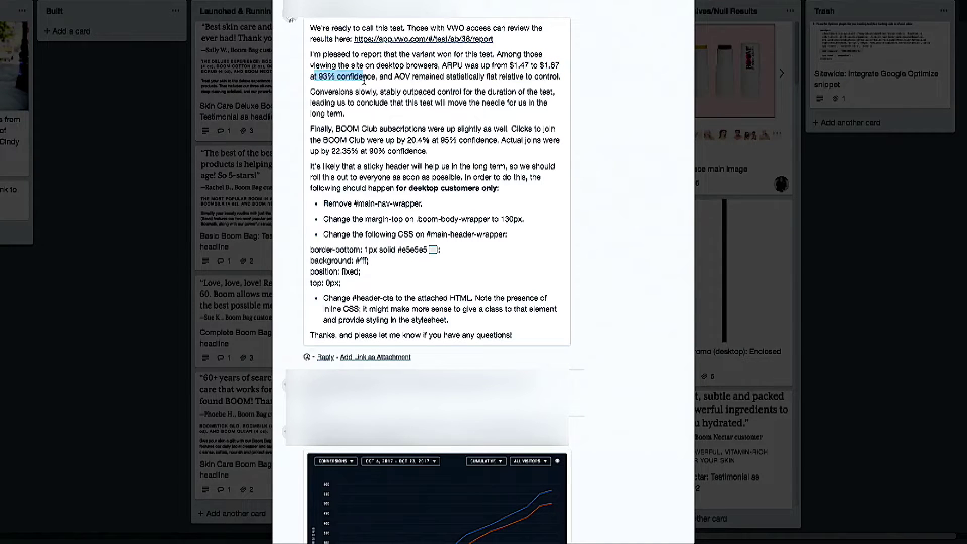
{"action": "scroll", "coordinate": [368, 100], "scroll_direction": "down", "scroll_amount": 1}
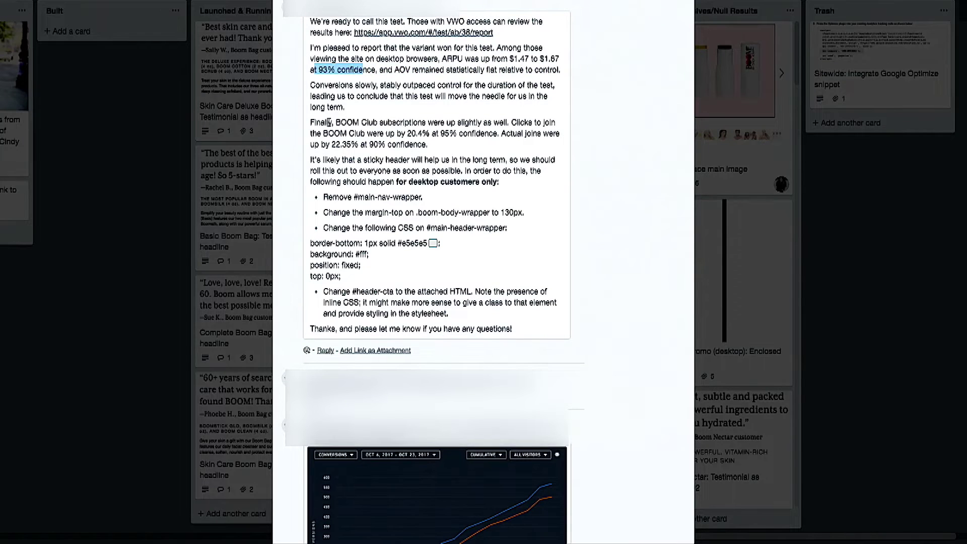
{"action": "left_click_drag", "start_coordinate": [359, 122], "coordinate": [310, 123]}
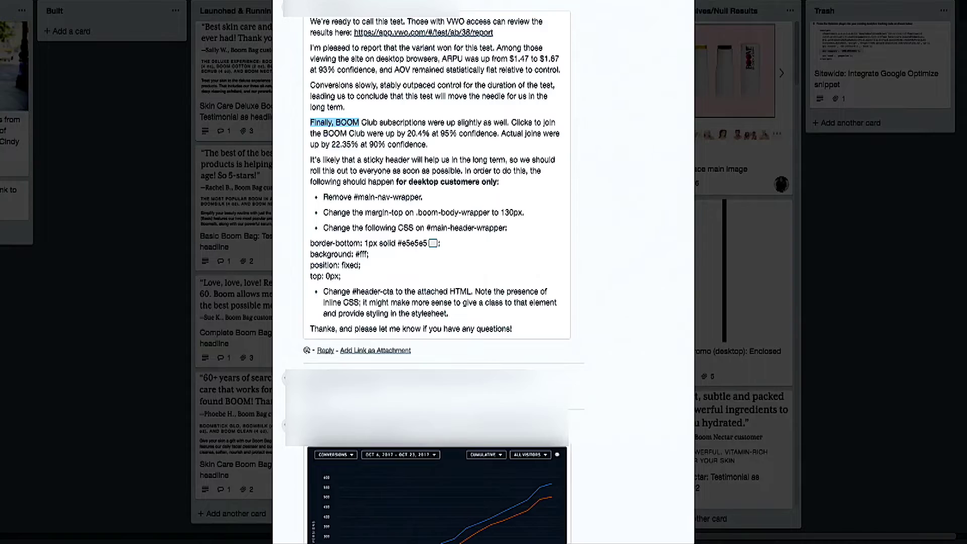
{"action": "left_click", "coordinate": [407, 180]}
{"action": "scroll", "coordinate": [406, 180], "scroll_direction": "up", "scroll_amount": 1}
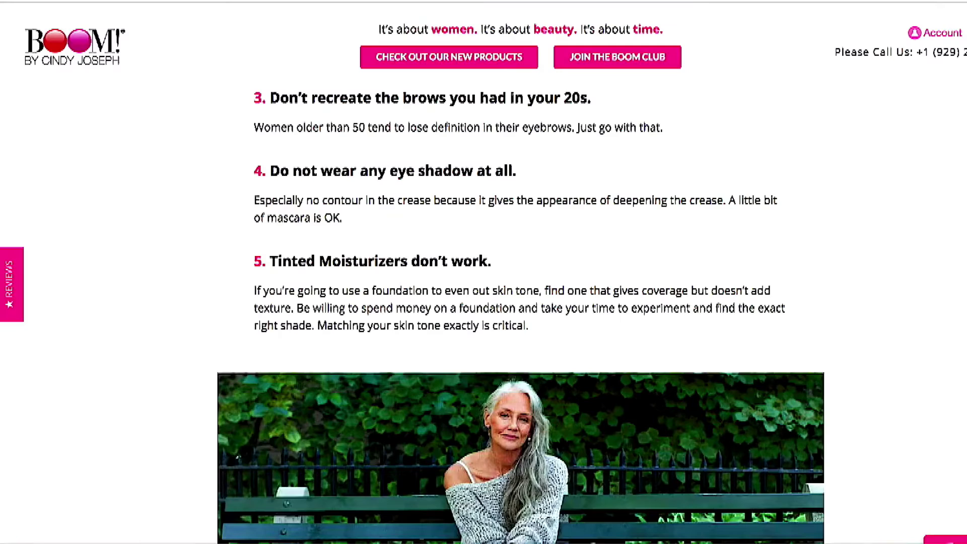
{"action": "scroll", "coordinate": [253, 137], "scroll_direction": "down", "scroll_amount": 4}
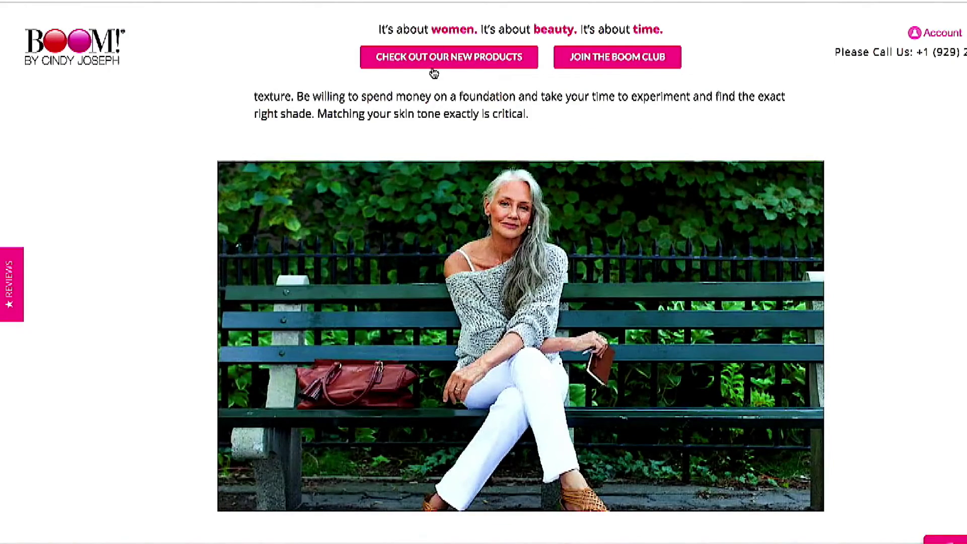
{"action": "scroll", "coordinate": [637, 90], "scroll_direction": "down", "scroll_amount": 20}
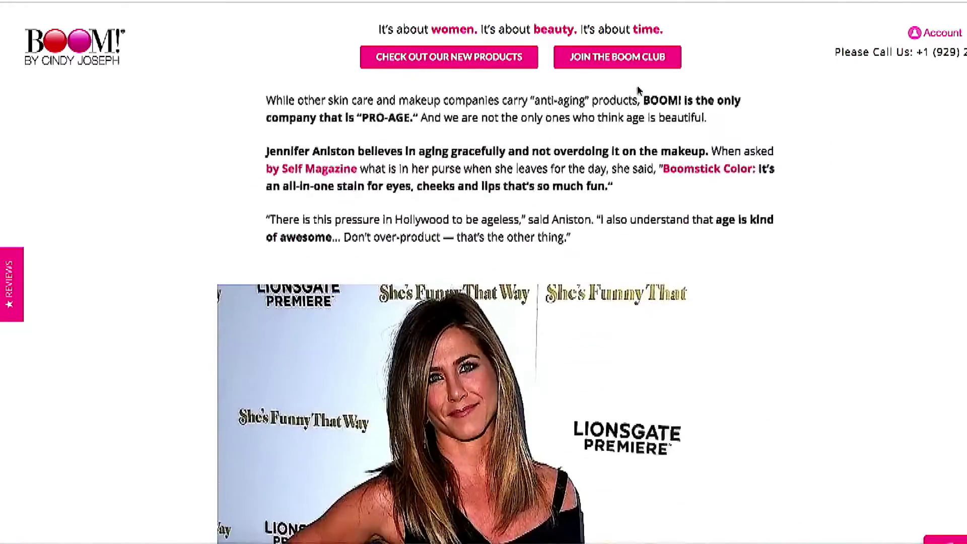
{"action": "scroll", "coordinate": [608, 146], "scroll_direction": "up", "scroll_amount": 12}
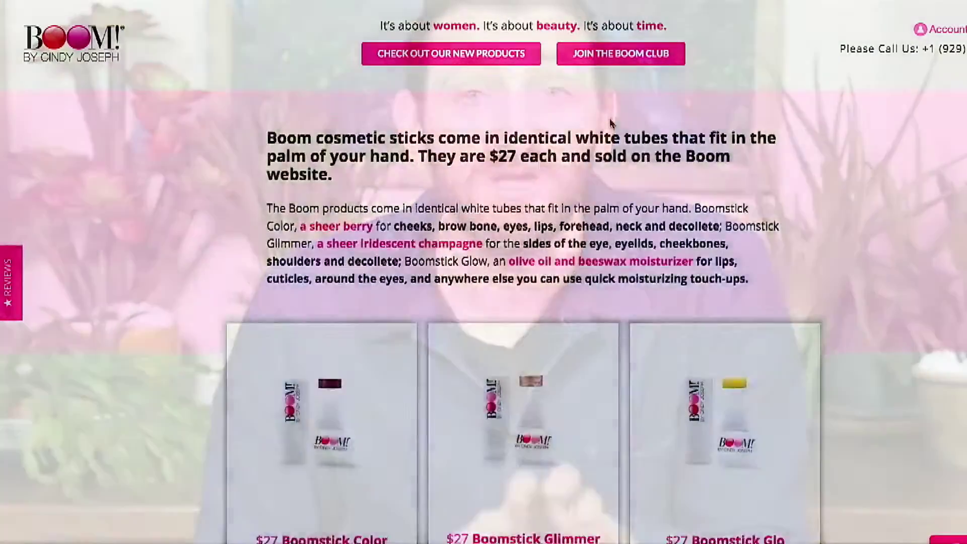
Step: Expand the Zipify Pages editor on the BOOM! article to full screen
{"action": "scroll", "coordinate": [611, 126], "scroll_direction": "down", "scroll_amount": 6}
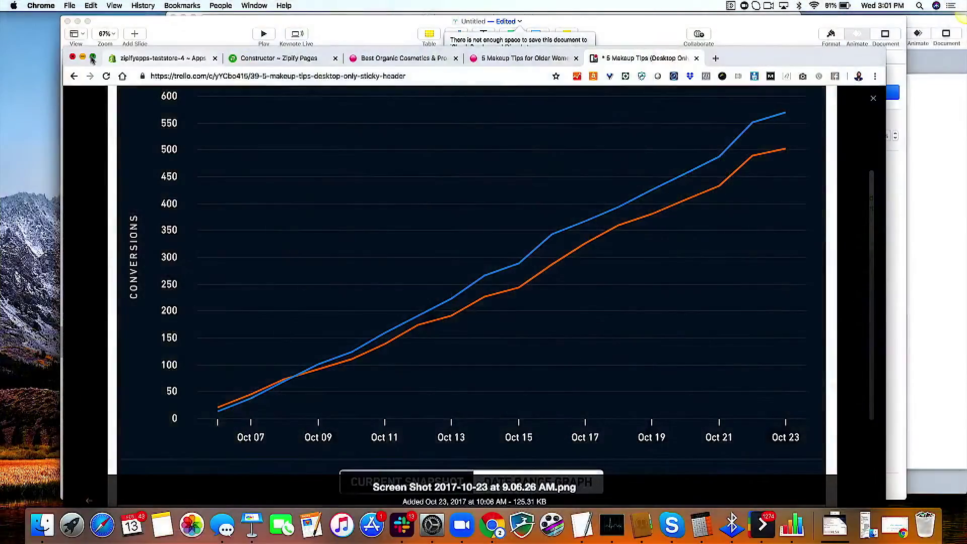
{"action": "left_click", "coordinate": [93, 59]}
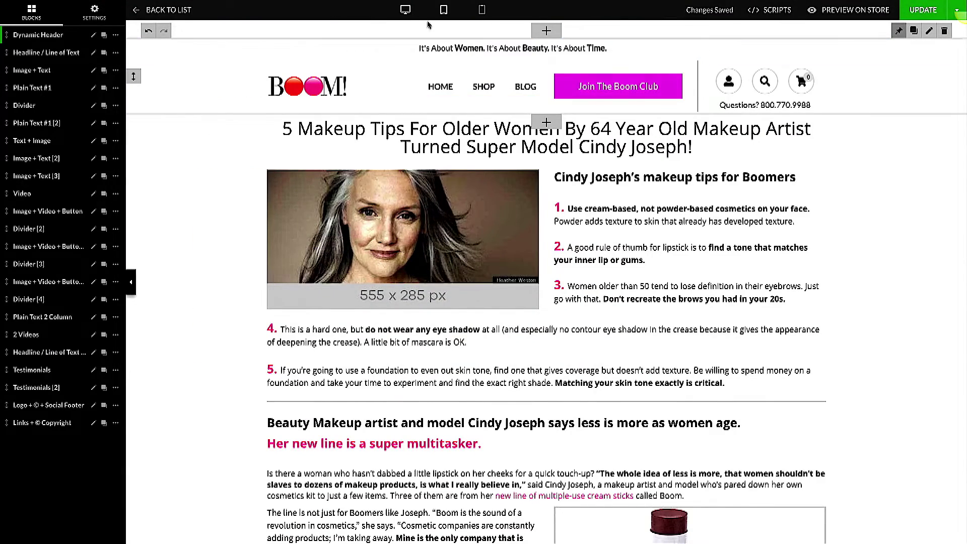
Step: Preview the article page and return to the editor
{"action": "left_click", "coordinate": [405, 10]}
{"action": "scroll", "coordinate": [434, 197], "scroll_direction": "down", "scroll_amount": 10}
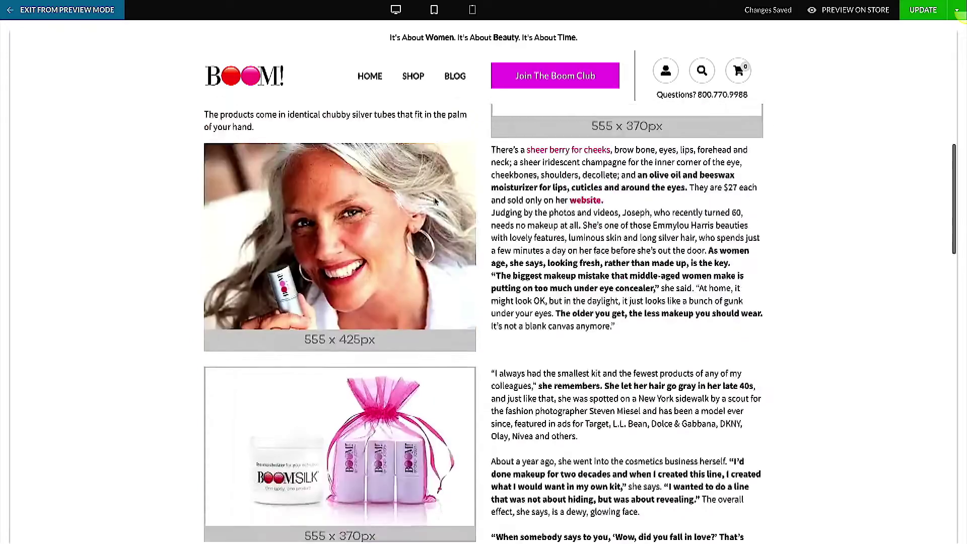
{"action": "scroll", "coordinate": [434, 198], "scroll_direction": "down", "scroll_amount": 8}
{"action": "left_click", "coordinate": [67, 9]}
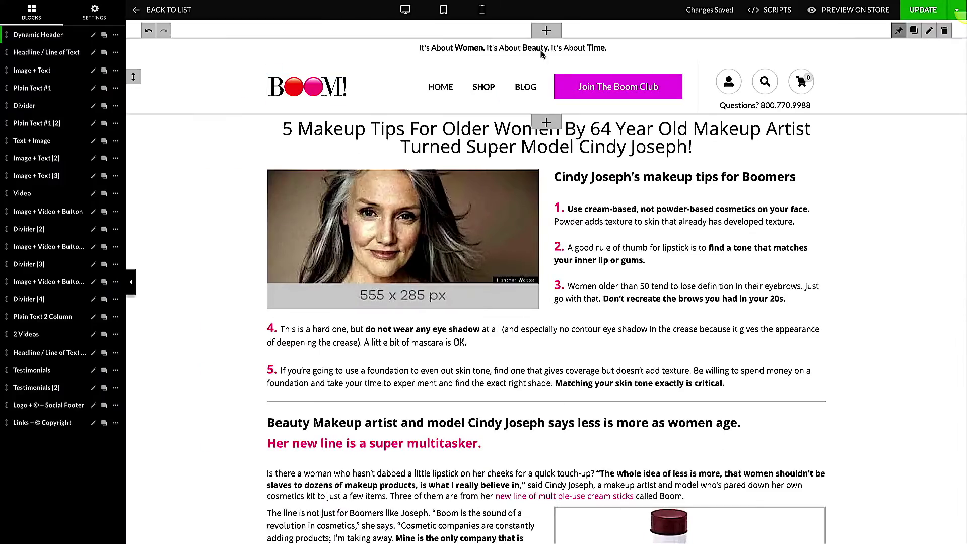
Step: Delete the Dynamic Header block and insert a Double CTA Header at the page top
{"action": "left_click", "coordinate": [944, 31]}
{"action": "left_click", "coordinate": [566, 67]}
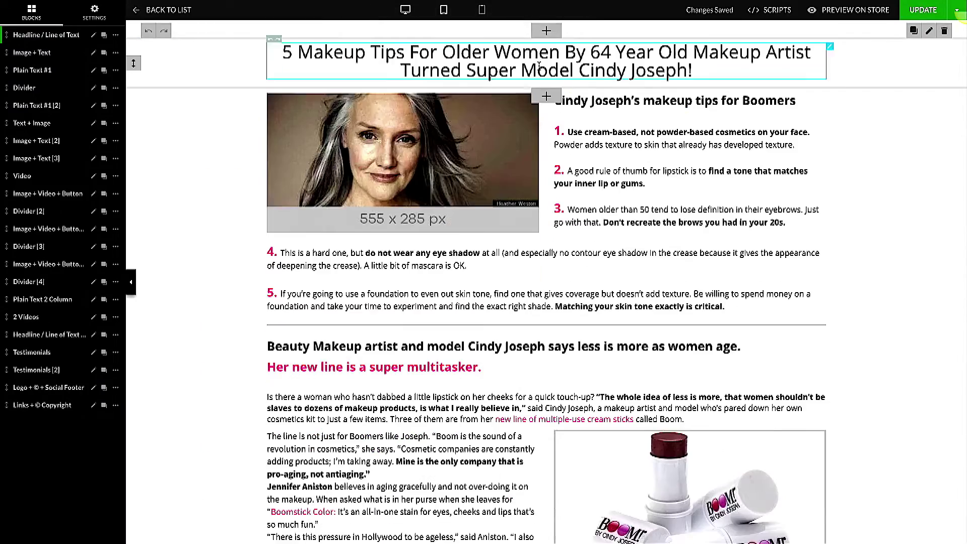
{"action": "left_click", "coordinate": [547, 30]}
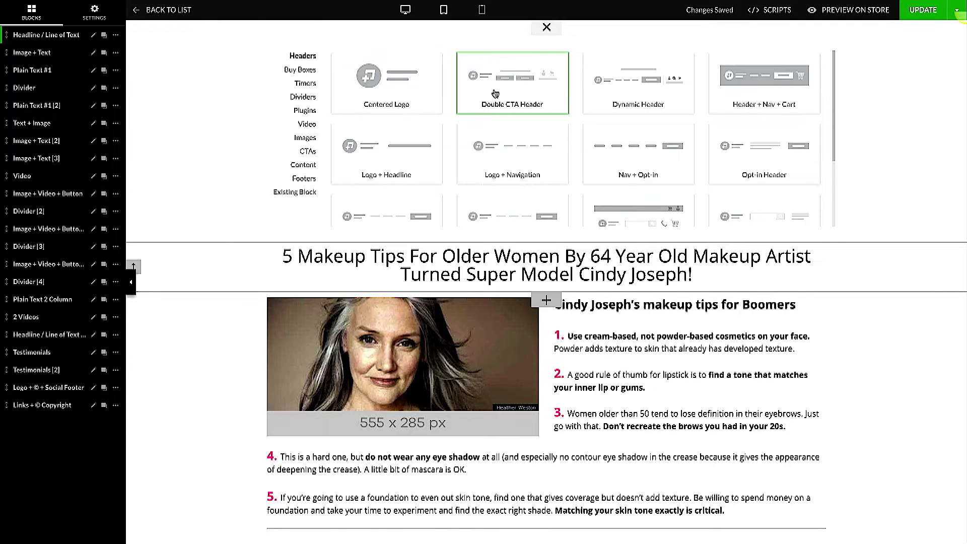
{"action": "left_click", "coordinate": [460, 96]}
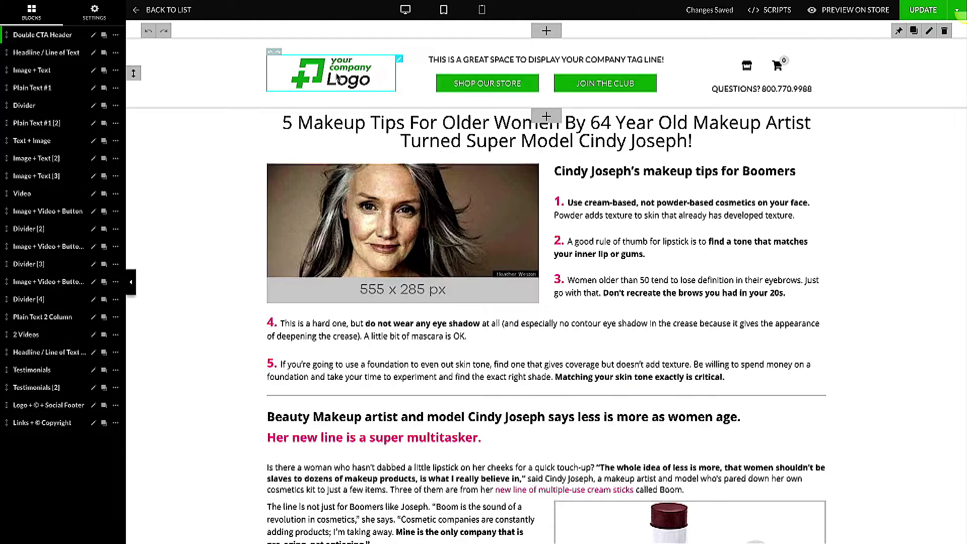
Step: Replace the placeholder header logo with the BOOM! logo image
{"action": "left_click", "coordinate": [502, 86]}
{"action": "scroll", "coordinate": [499, 295], "scroll_direction": "down", "scroll_amount": 5}
{"action": "left_click", "coordinate": [536, 287]}
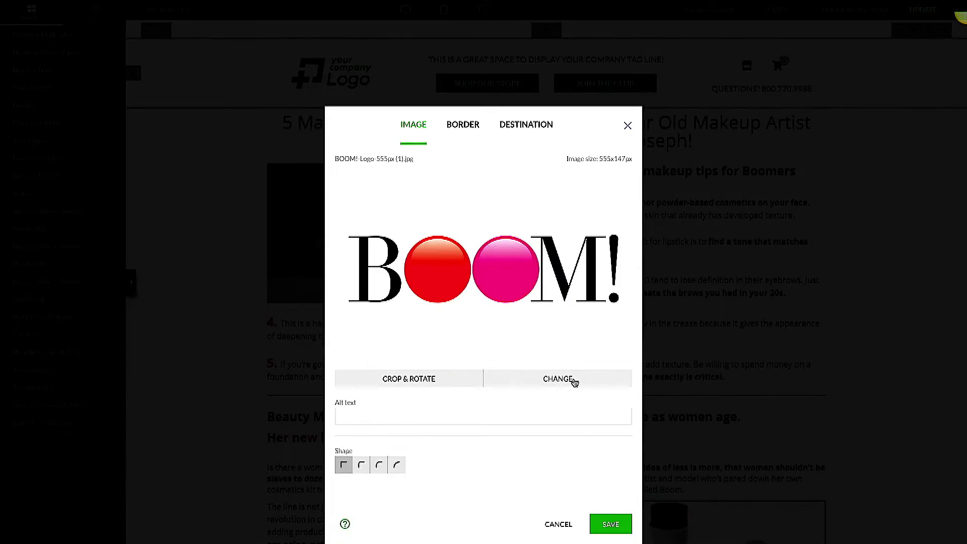
{"action": "left_click", "coordinate": [610, 524]}
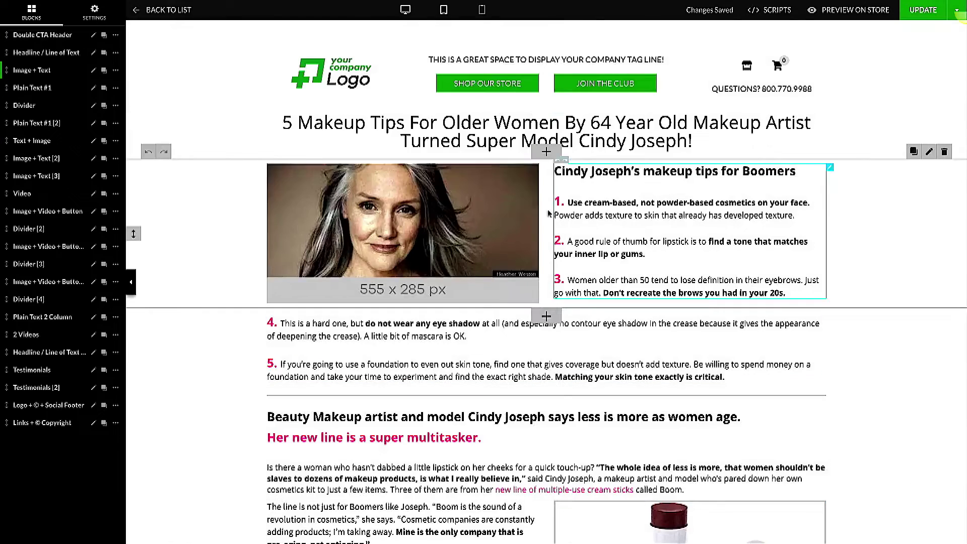
Step: Make the SHOP OUR STORE button body magenta with a Pulse XL hover animation
{"action": "left_click", "coordinate": [496, 88]}
{"action": "left_click", "coordinate": [429, 239]}
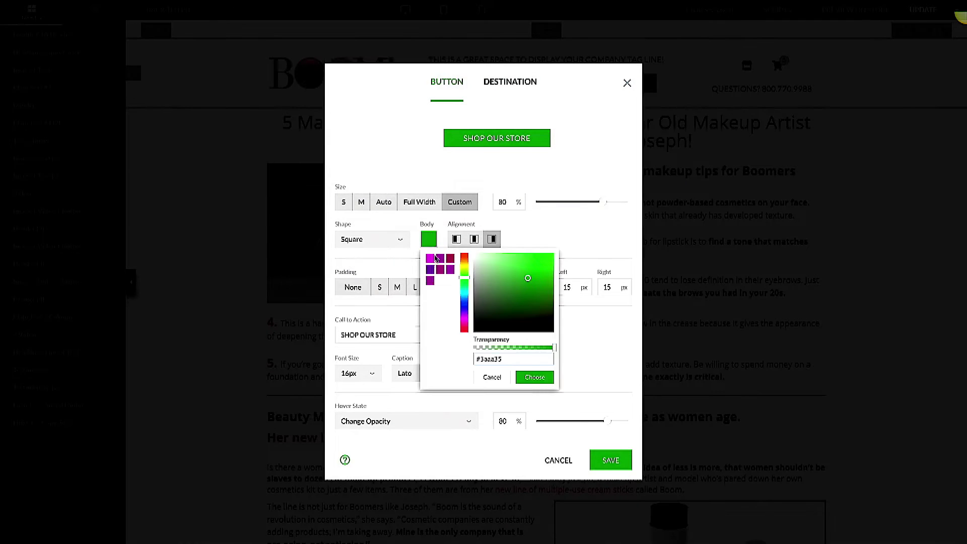
{"action": "left_click", "coordinate": [430, 259]}
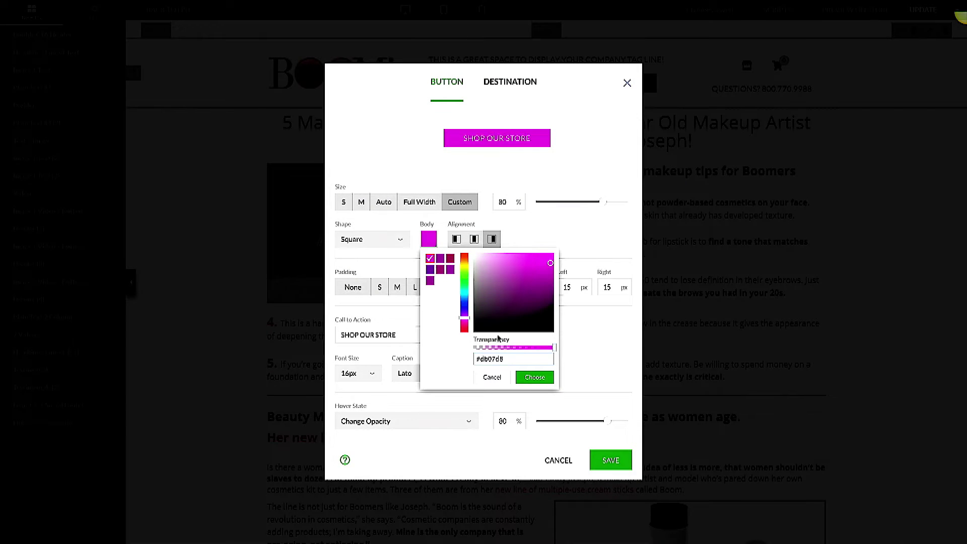
{"action": "left_click", "coordinate": [534, 377]}
{"action": "left_click", "coordinate": [406, 424]}
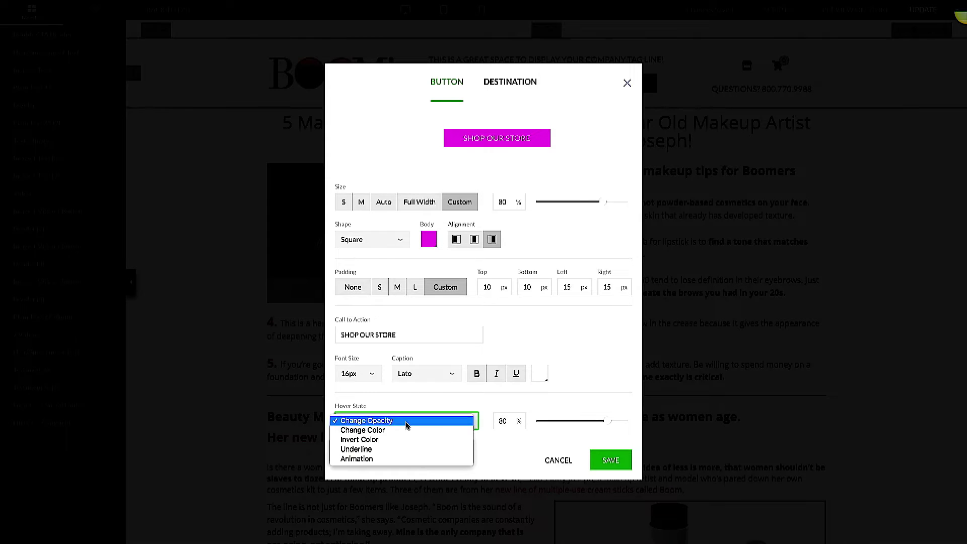
{"action": "left_click", "coordinate": [391, 458]}
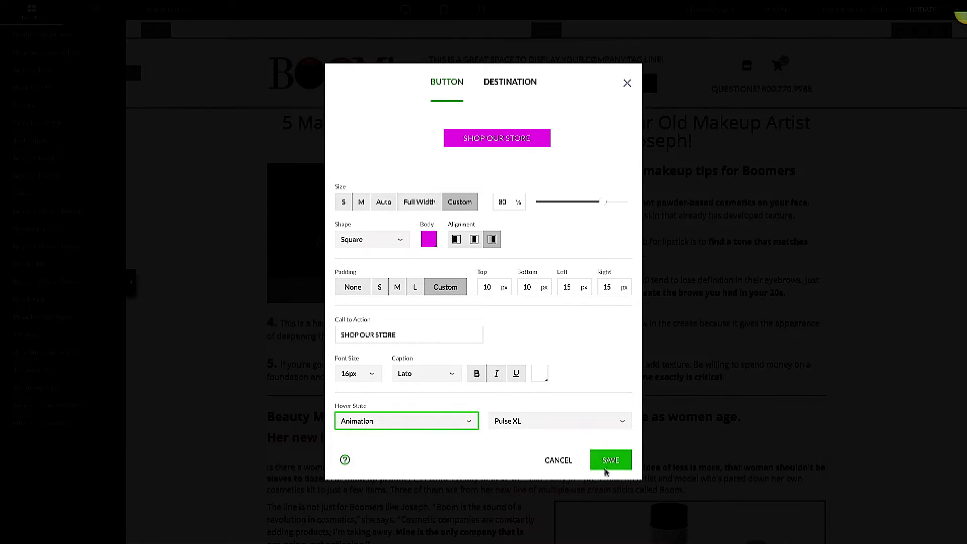
Step: Link the button to the Abstraction product and save it
{"action": "left_click", "coordinate": [501, 87]}
{"action": "left_click", "coordinate": [498, 119]}
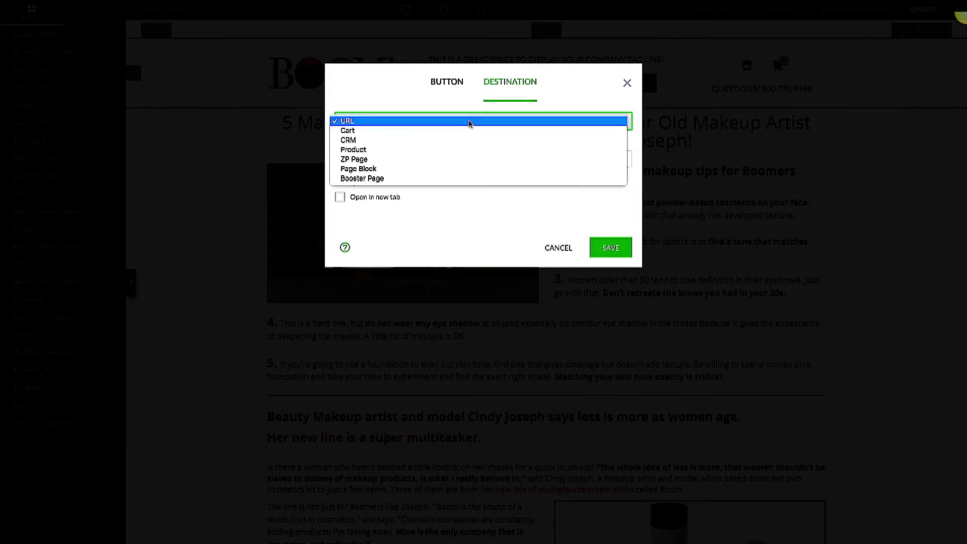
{"action": "left_click", "coordinate": [435, 151]}
{"action": "left_click", "coordinate": [511, 198]}
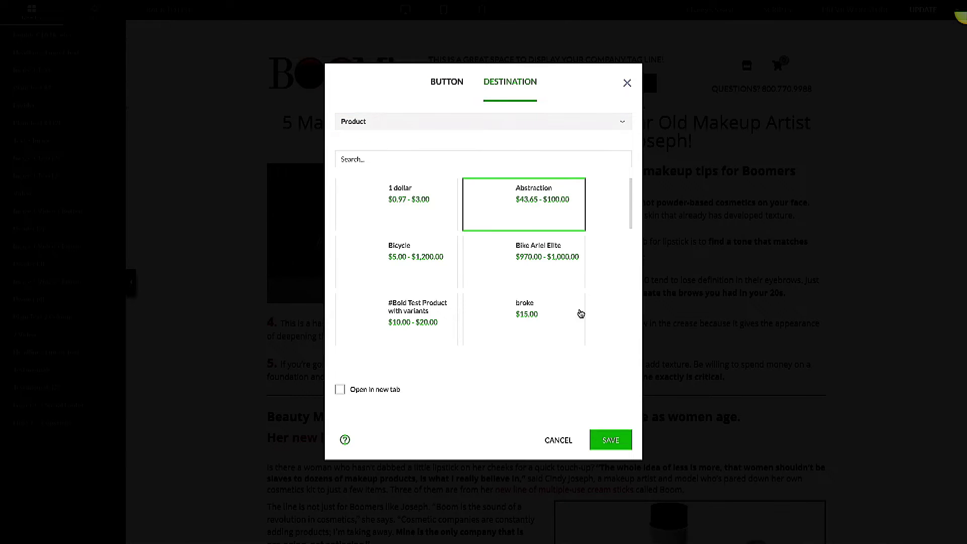
{"action": "left_click", "coordinate": [609, 439]}
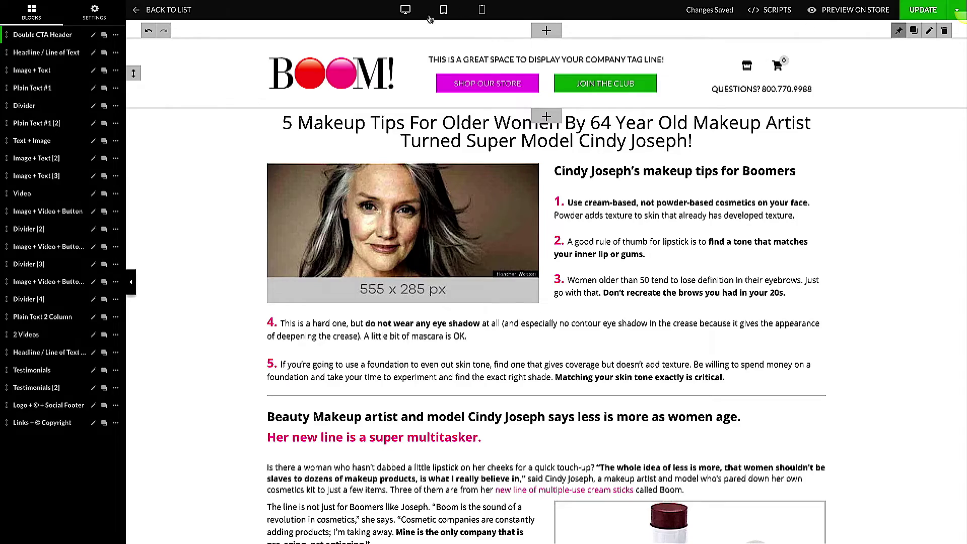
Step: Preview the updated header at desktop and tablet sizes, then return to editing
{"action": "left_click", "coordinate": [406, 10]}
{"action": "scroll", "coordinate": [432, 5], "scroll_direction": "down", "scroll_amount": 15}
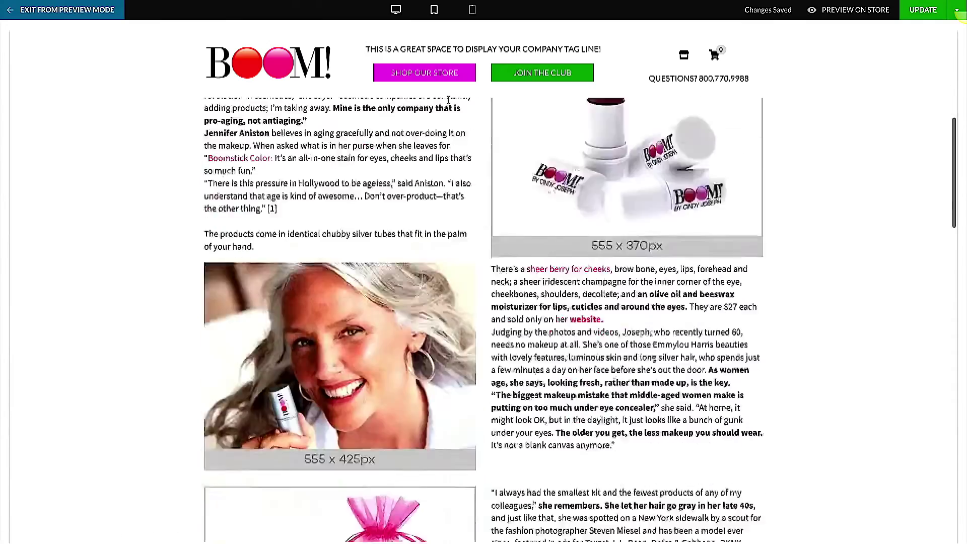
{"action": "left_click", "coordinate": [433, 9]}
{"action": "scroll", "coordinate": [450, 112], "scroll_direction": "down", "scroll_amount": 10}
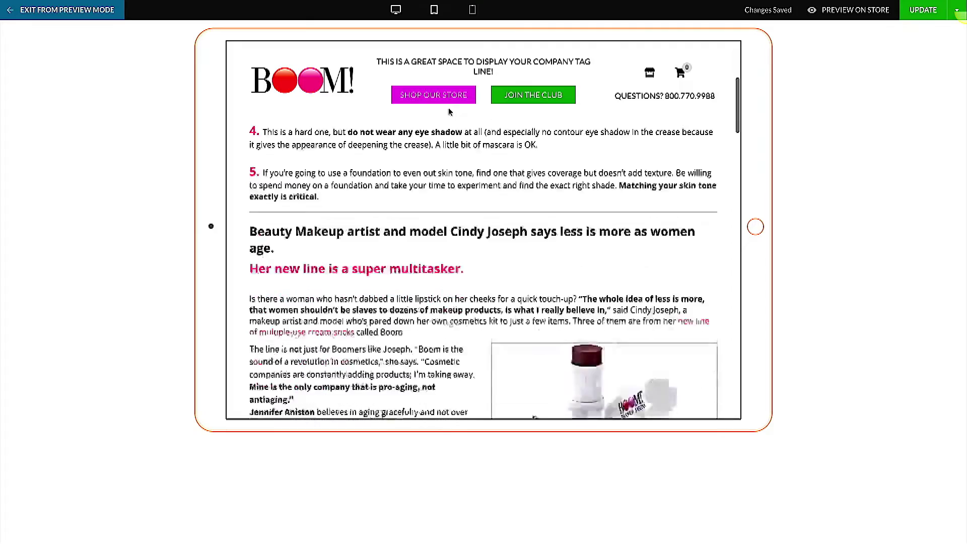
{"action": "scroll", "coordinate": [450, 112], "scroll_direction": "down", "scroll_amount": 3}
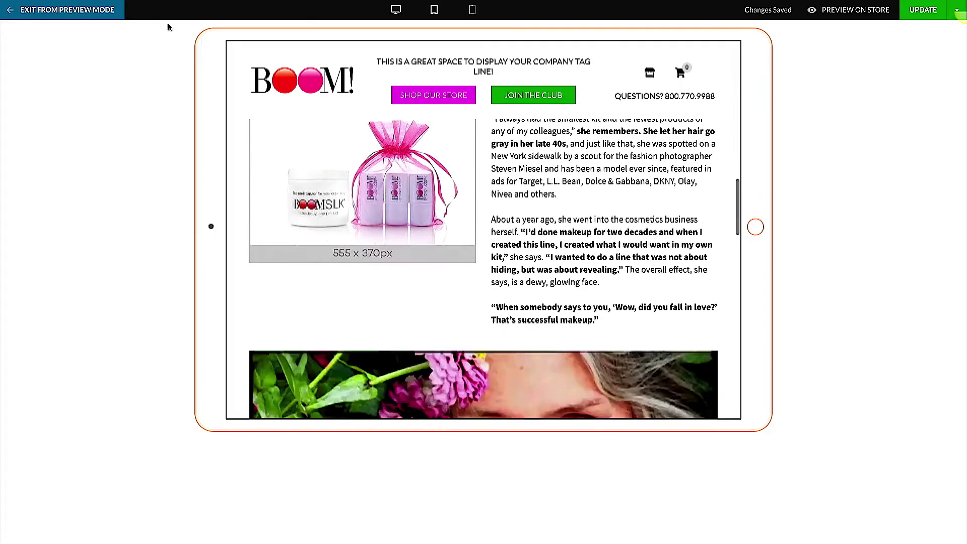
{"action": "left_click", "coordinate": [80, 10]}
Step: Remove 'COMPANY TAG LINE!' from the tagline, save, and preview the page again
{"action": "left_click", "coordinate": [542, 59]}
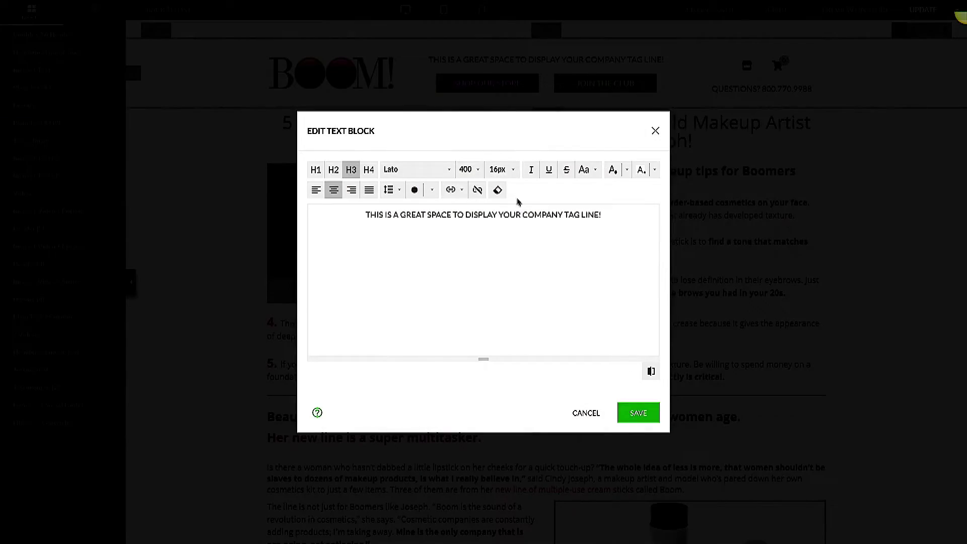
{"action": "key", "text": "BackSpace"}
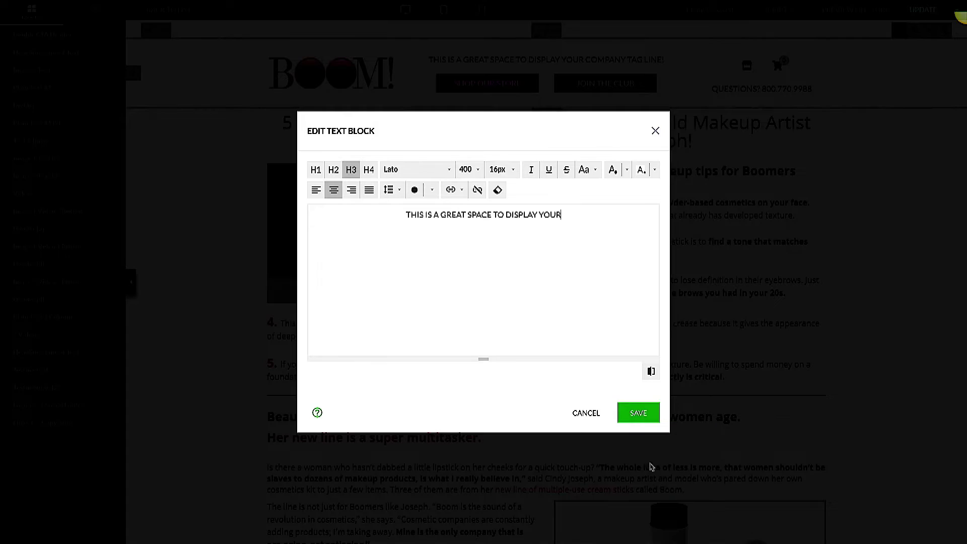
{"action": "left_click", "coordinate": [631, 420]}
{"action": "scroll", "coordinate": [863, 72], "scroll_direction": "down", "scroll_amount": 3}
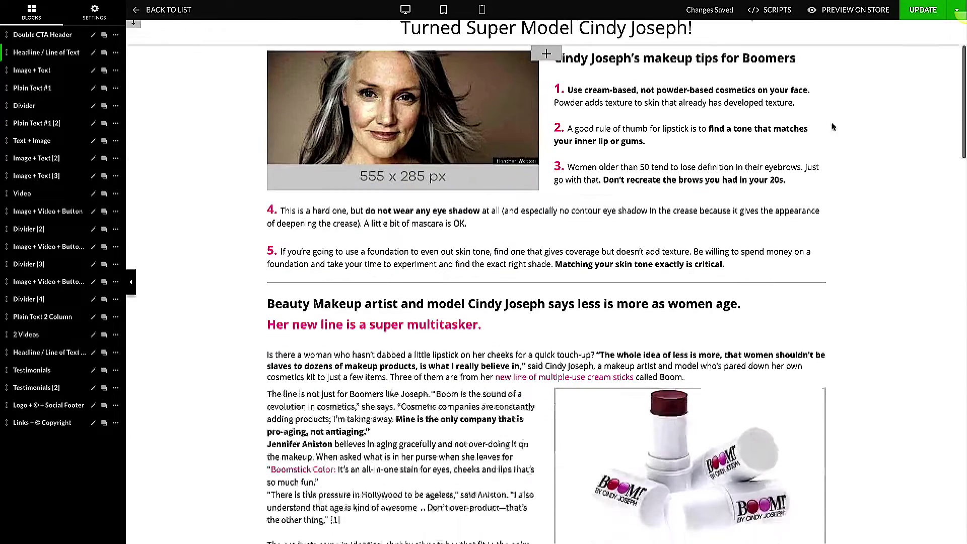
{"action": "scroll", "coordinate": [402, 46], "scroll_direction": "up", "scroll_amount": 3}
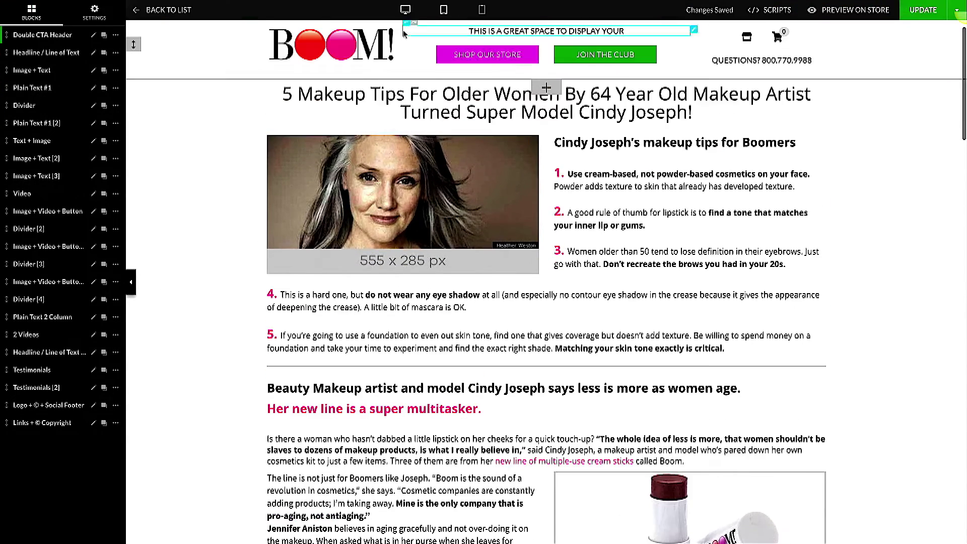
{"action": "left_click", "coordinate": [403, 10]}
{"action": "scroll", "coordinate": [426, 128], "scroll_direction": "down", "scroll_amount": 10}
{"action": "scroll", "coordinate": [427, 128], "scroll_direction": "down", "scroll_amount": 8}
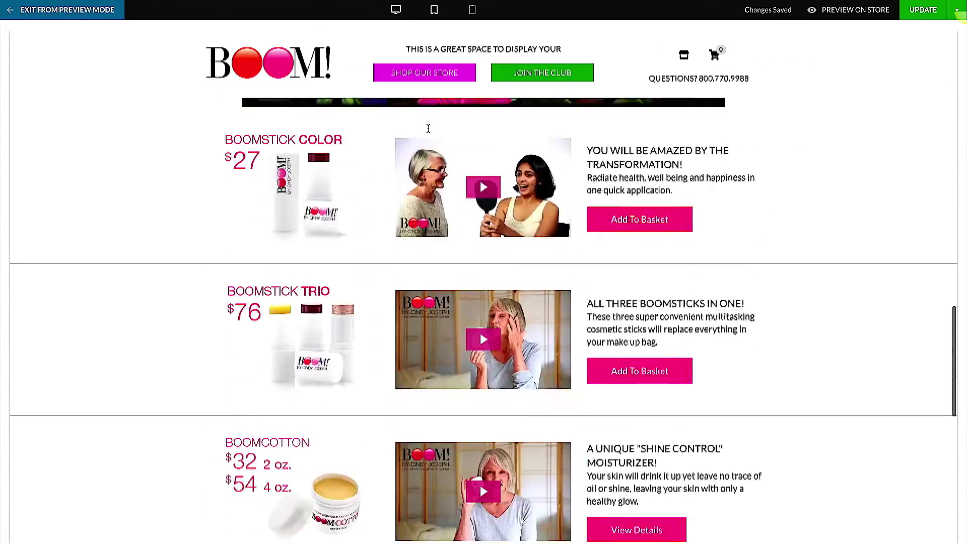